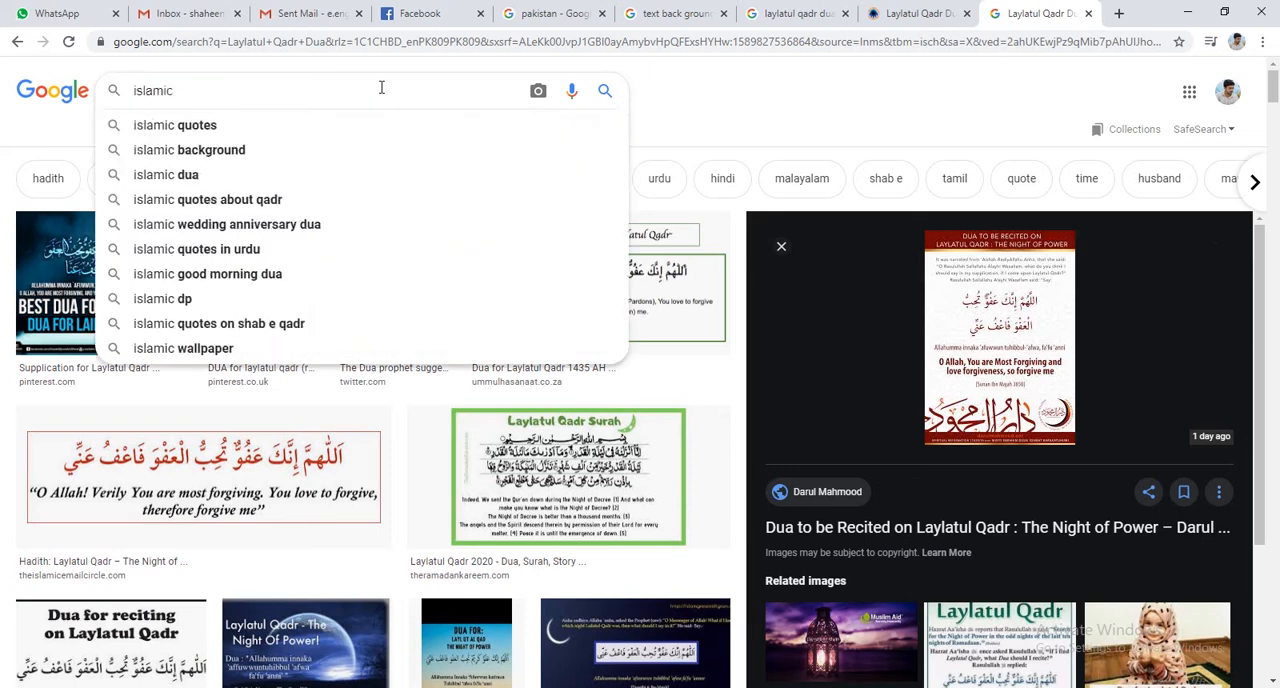
# Search for images of "islamic background hd".
pyautogui.write('bac')
pyautogui.press('Down')
pyautogui.press('Down')
pyautogui.press('Return')
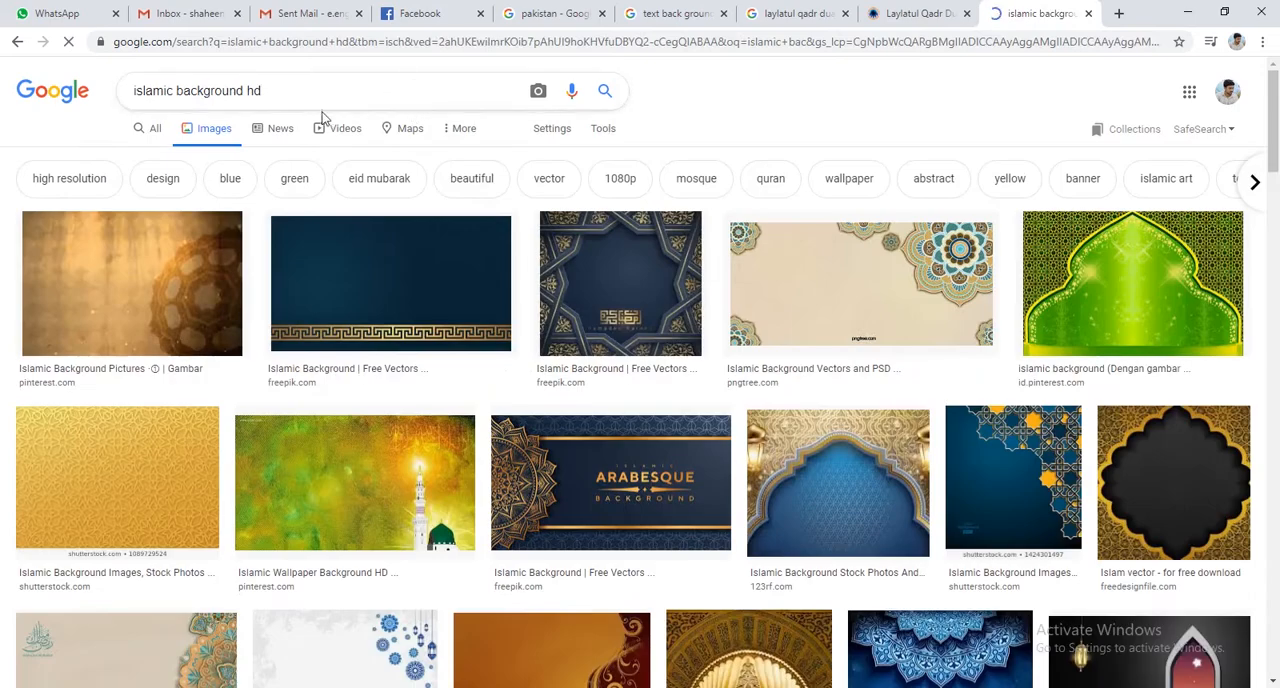
# Browse the background image results and preview the teal ornamental Shutterstock background.
pyautogui.scroll(-3, 517, 273)
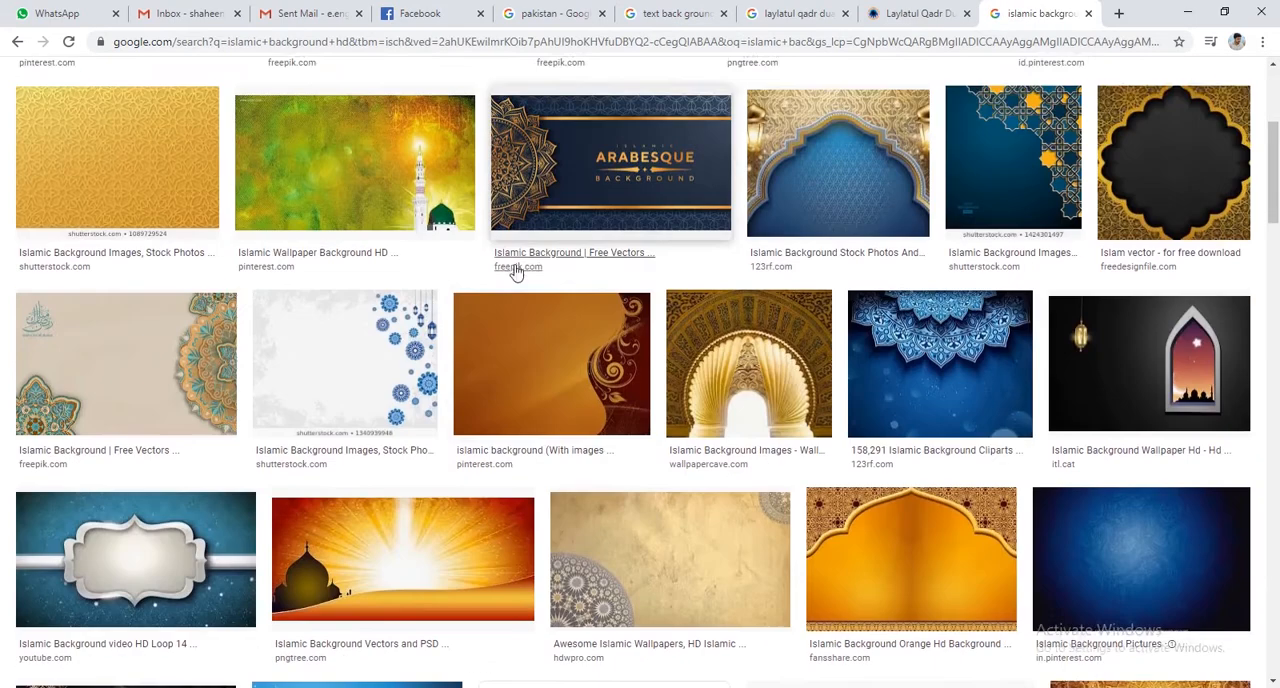
pyautogui.scroll(-2, 517, 273)
pyautogui.scroll(-1, 420, 273)
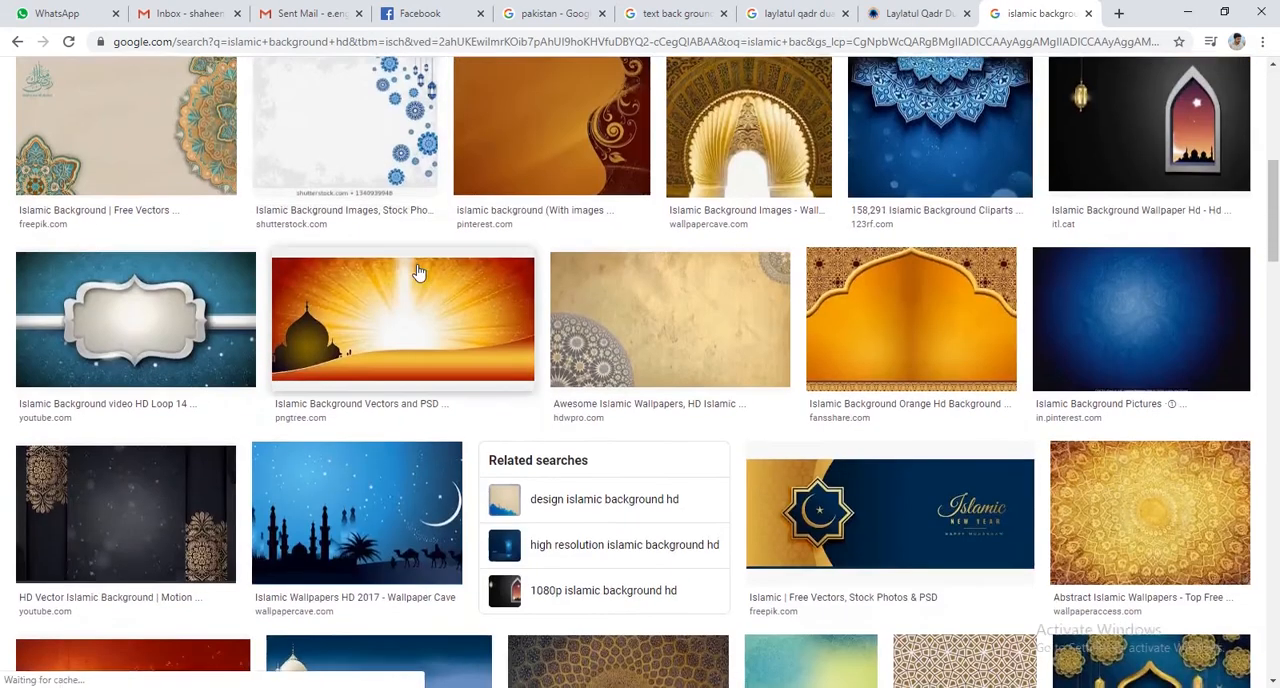
pyautogui.scroll(-5, 420, 273)
pyautogui.scroll(-4, 420, 273)
pyautogui.scroll(-3, 420, 273)
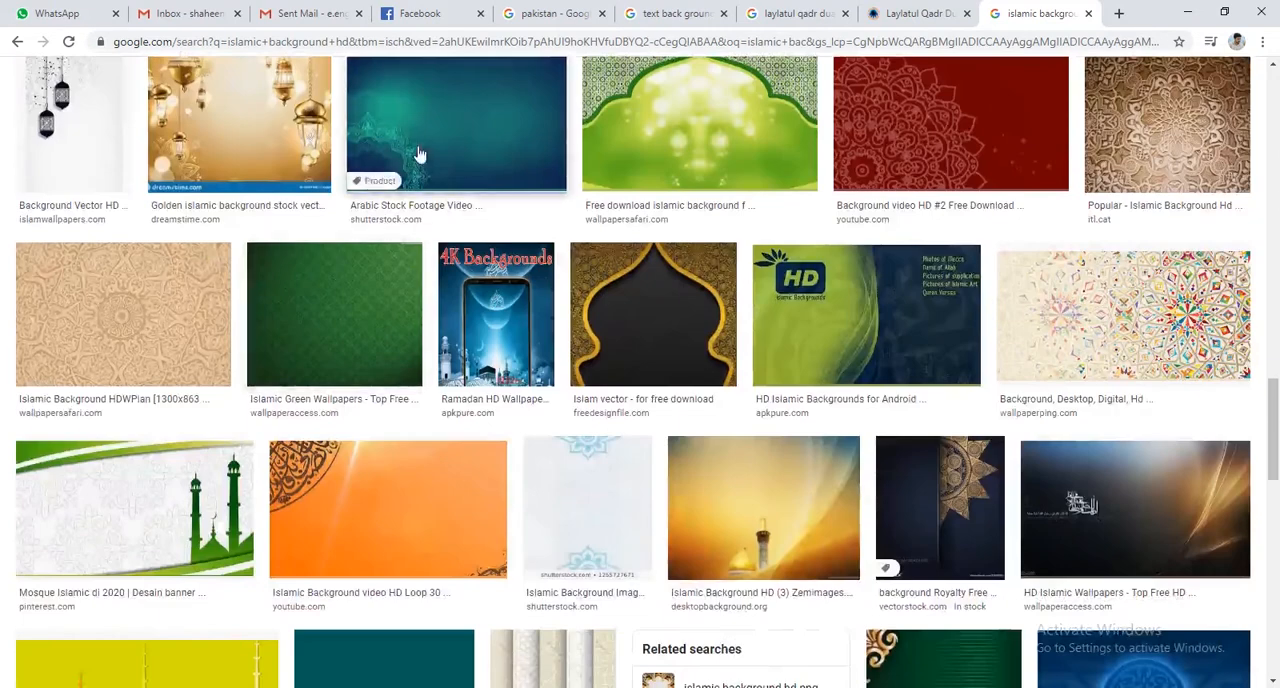
pyautogui.click(420, 154)
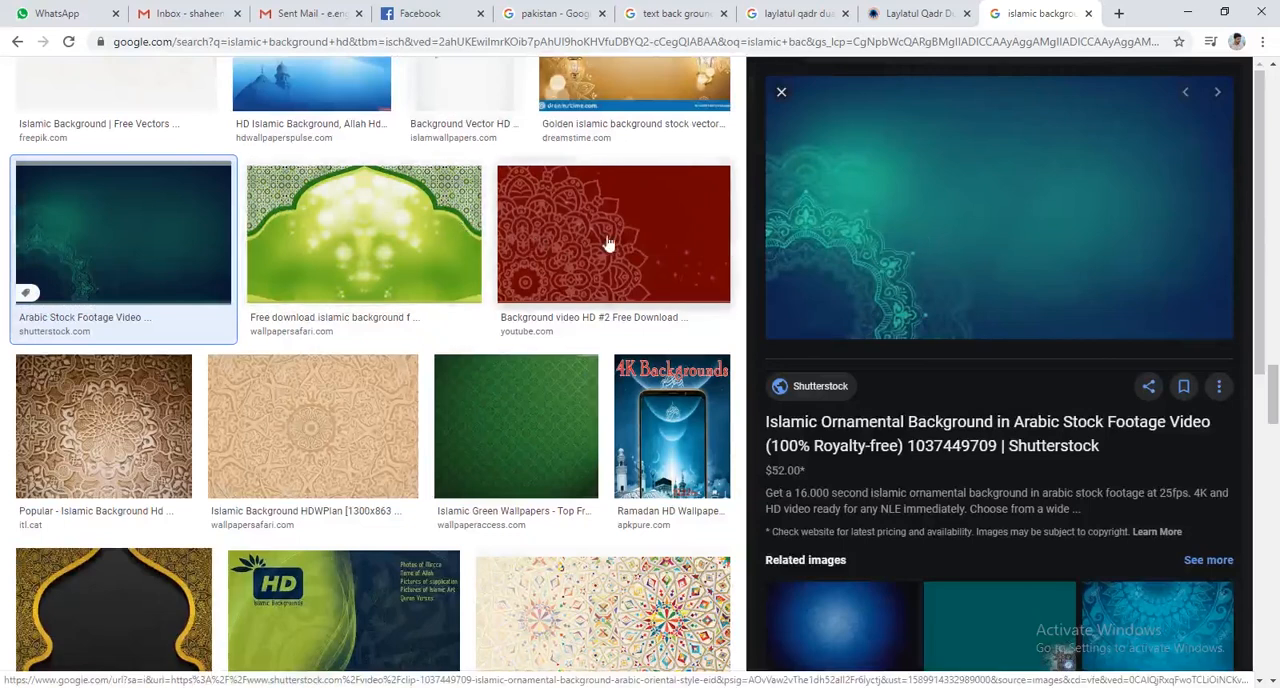
# Open the dark HD Islamic Wallpapers result, open its related brown-gold image "Islamic (#838148)", and copy that image.
pyautogui.scroll(-5, 652, 252)
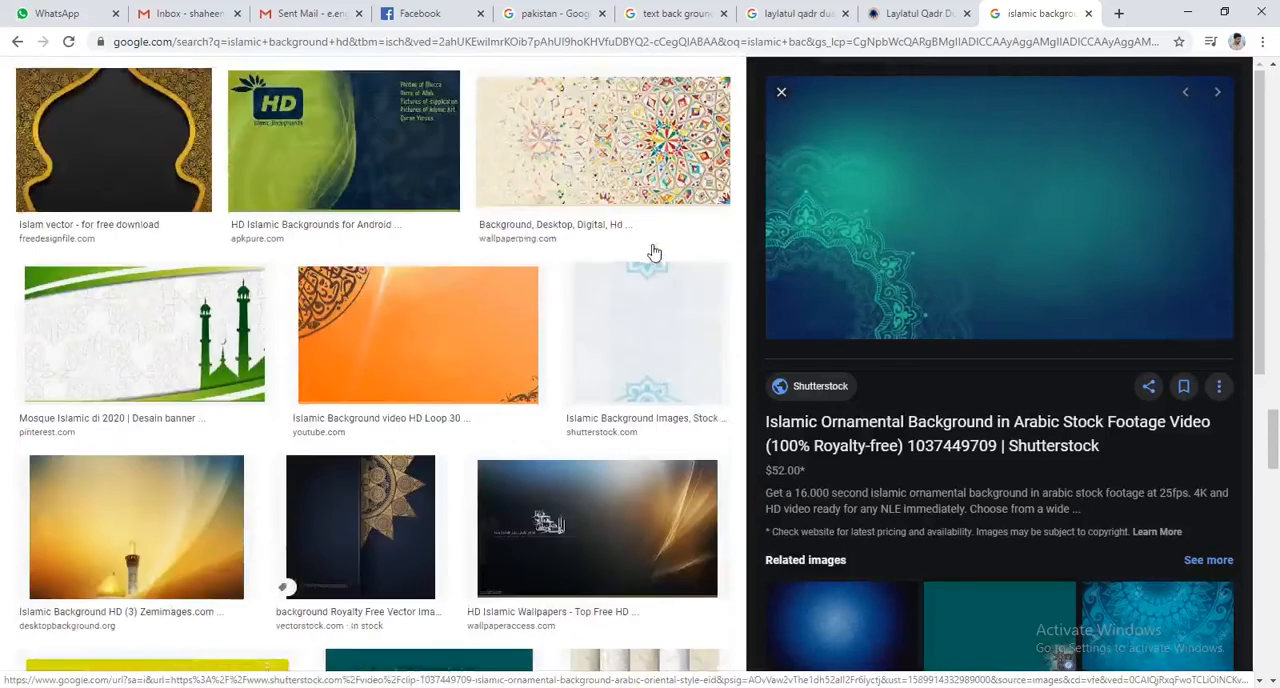
pyautogui.scroll(-2, 652, 252)
pyautogui.scroll(-2, 652, 252)
pyautogui.click(618, 220)
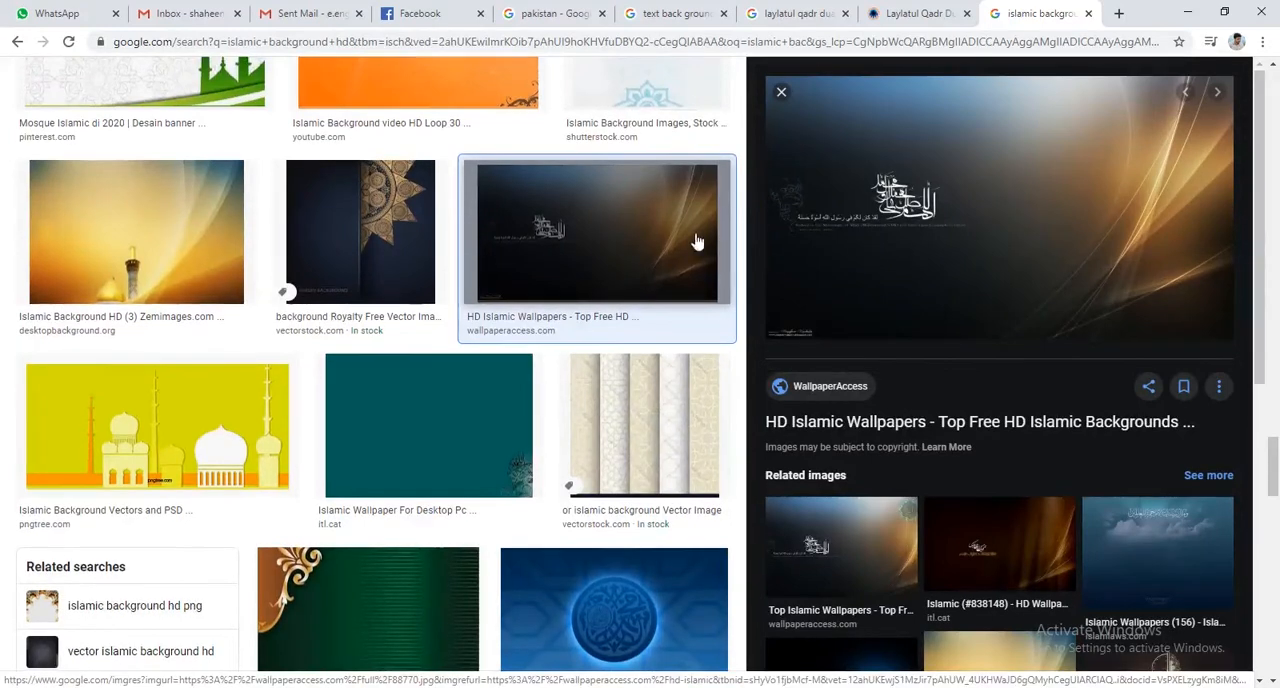
pyautogui.scroll(-4, 697, 242)
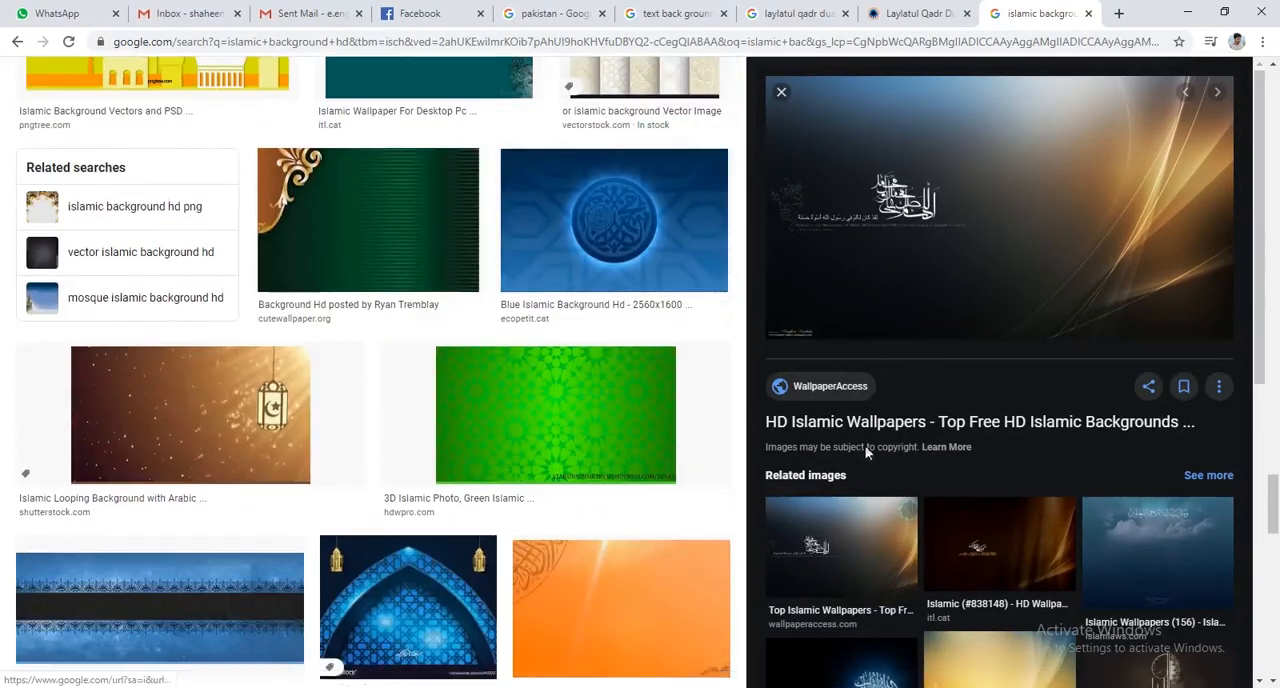
pyautogui.click(1000, 545)
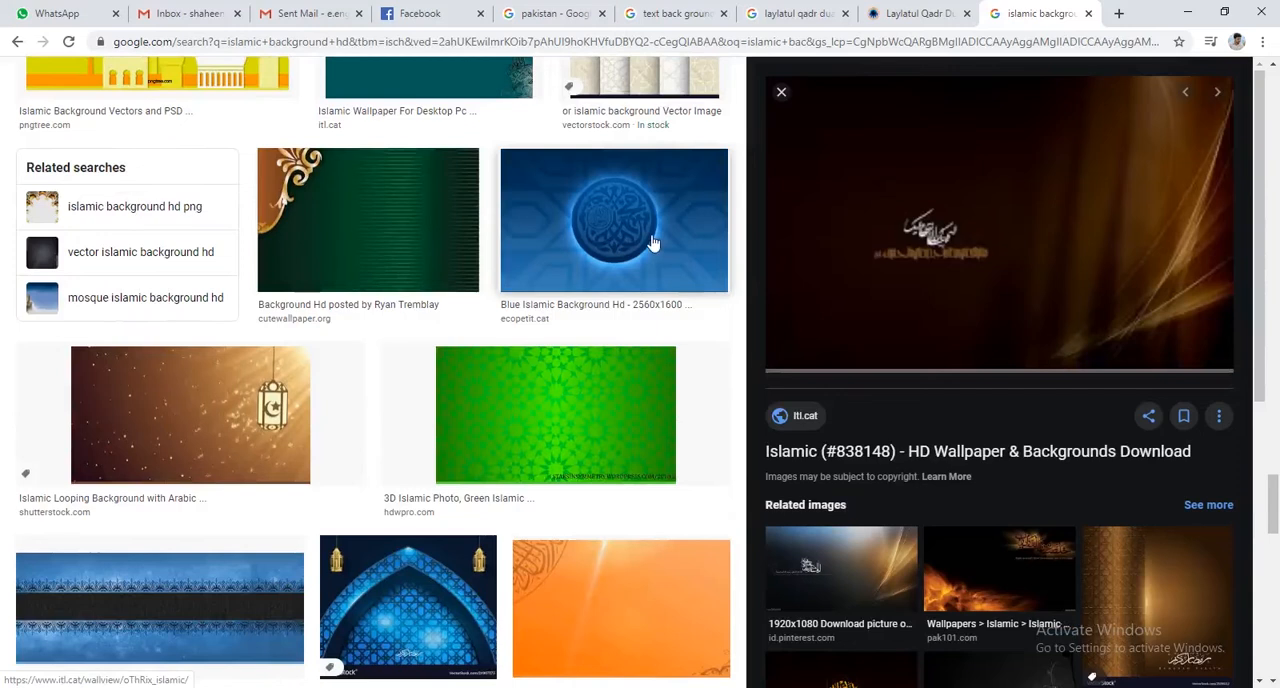
pyautogui.rightClick(924, 188)
pyautogui.click(985, 352)
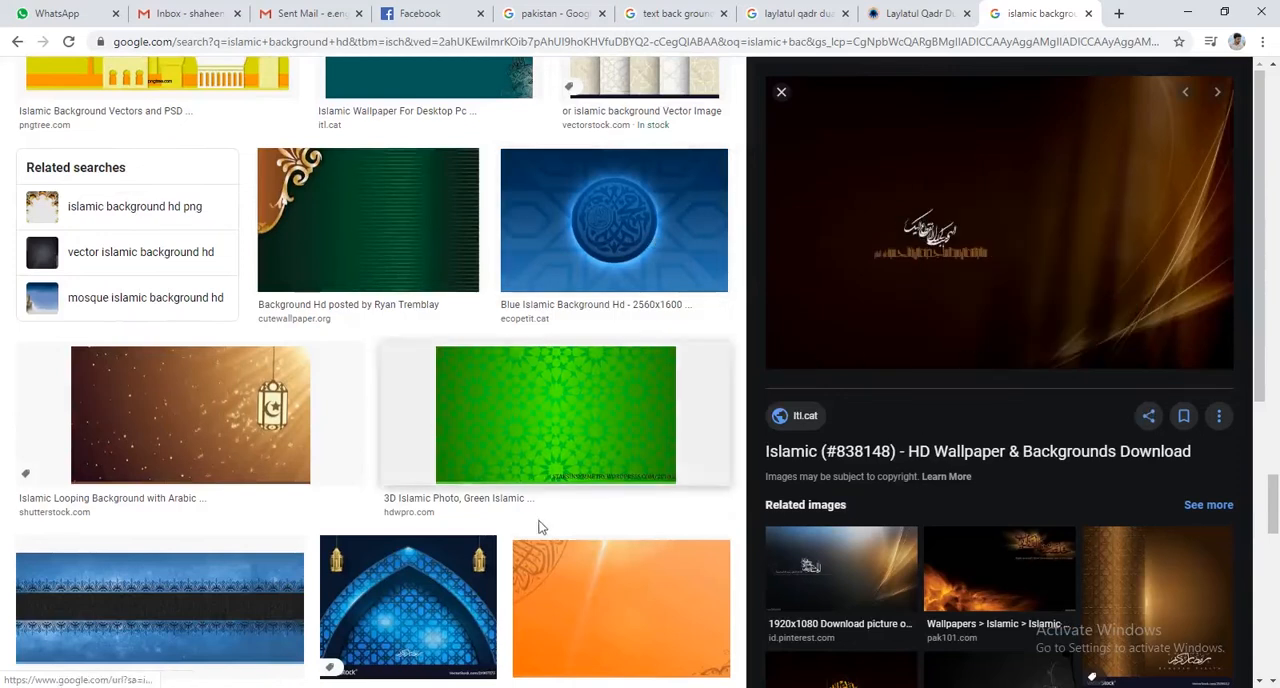
# Switch to Photoshop, paste the copied background into Untitled-1, and move its layer beneath Layer 1.
pyautogui.hotkey('alt', 'Tab')
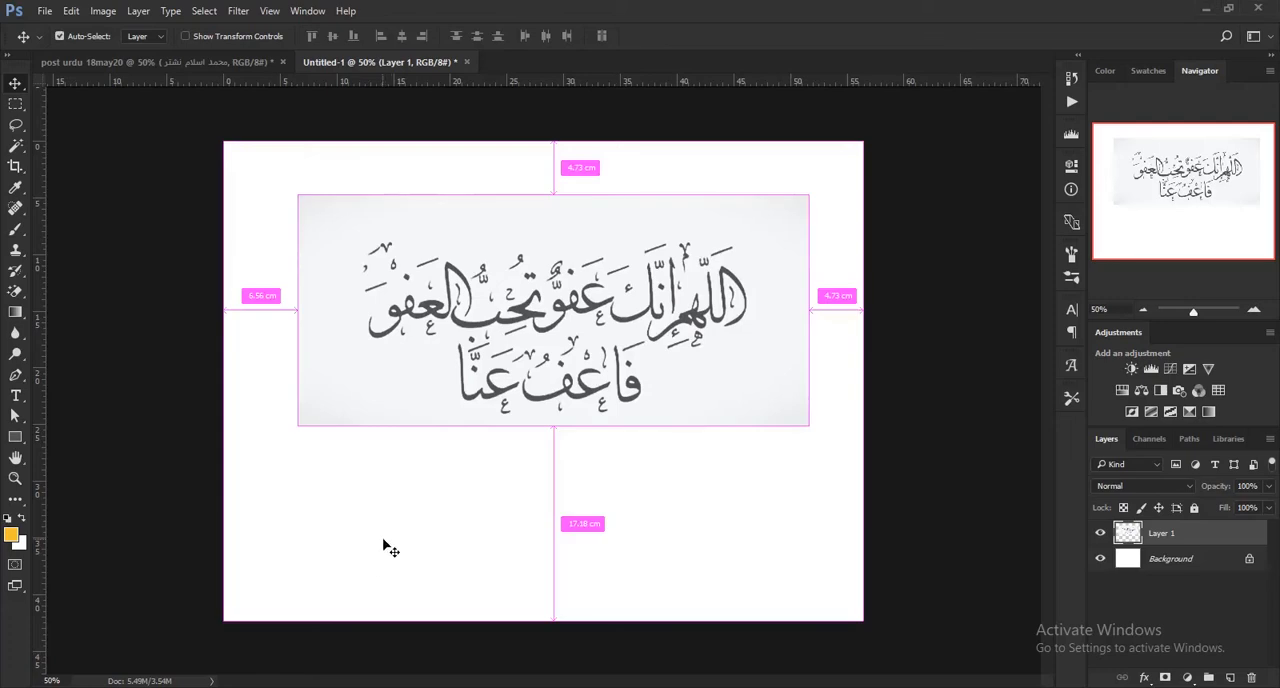
pyautogui.hotkey('ctrl', 'v')
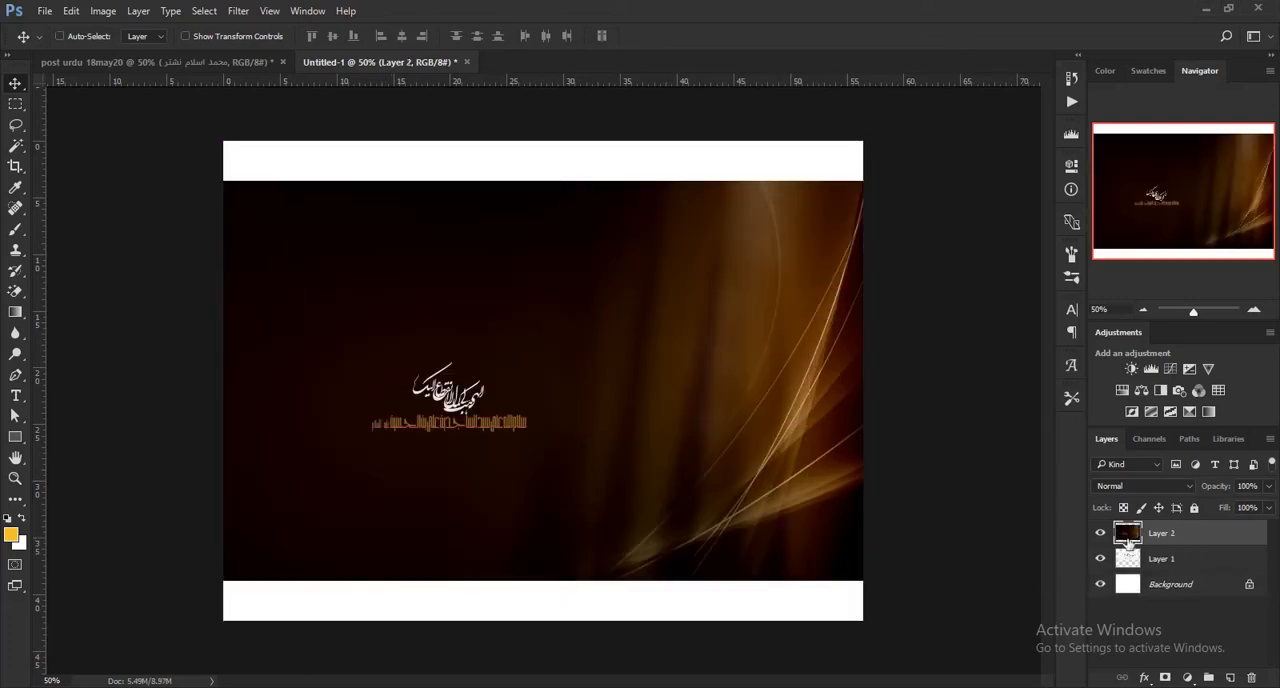
pyautogui.moveTo(1194, 540); pyautogui.dragTo(1191, 572)
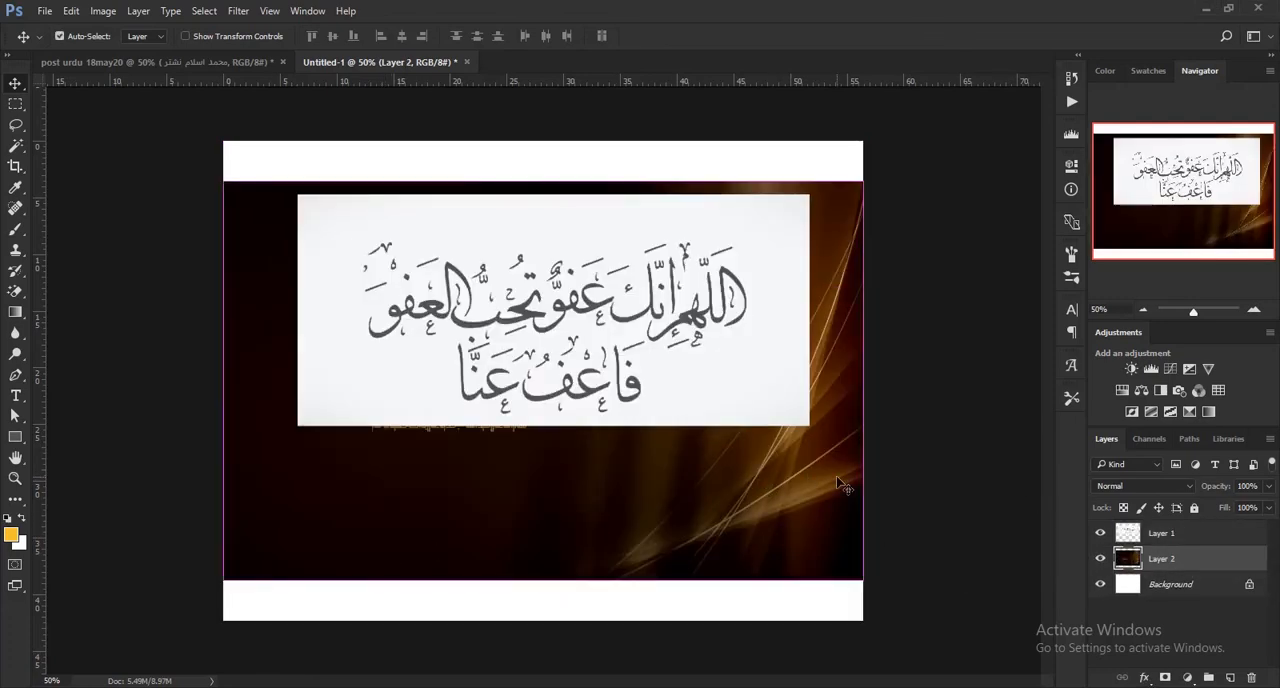
# Scale the pasted background proportionally to about 122% and position it to cover the whole canvas.
pyautogui.hotkey('ctrl', 't')
pyautogui.moveTo(826, 485); pyautogui.dragTo(848, 530)
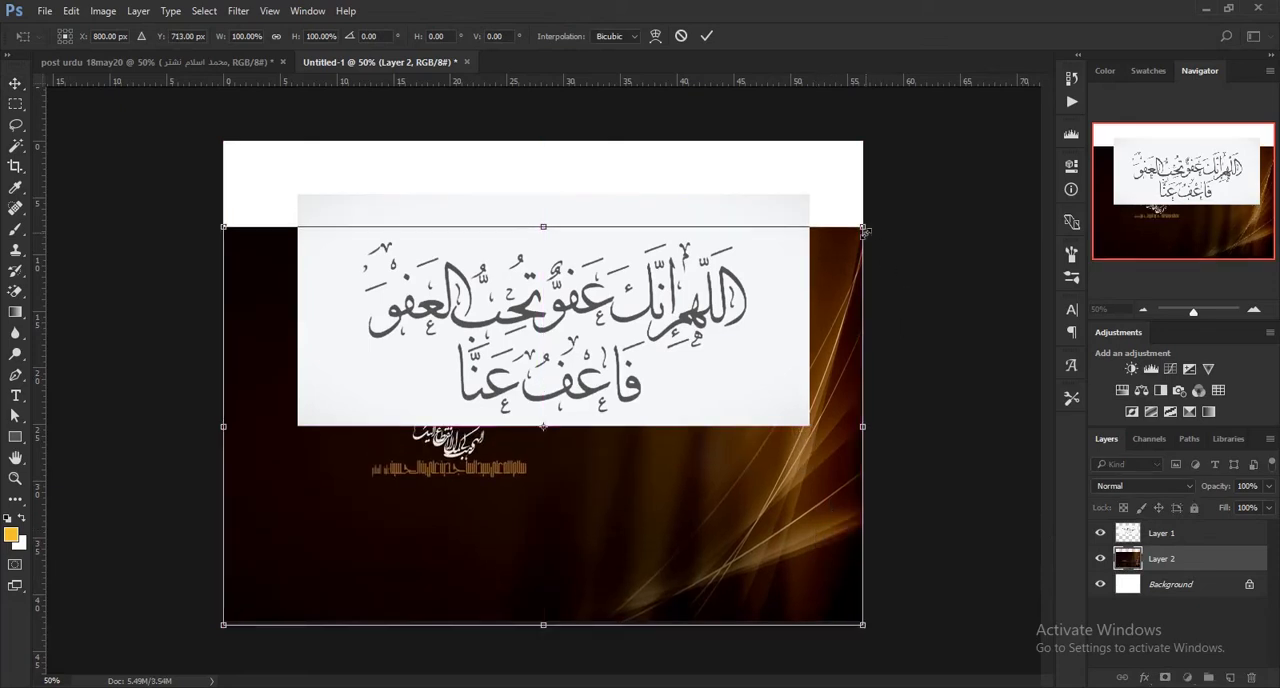
pyautogui.moveTo(866, 215); pyautogui.dragTo(1006, 131)
pyautogui.moveTo(906, 200); pyautogui.dragTo(850, 192)
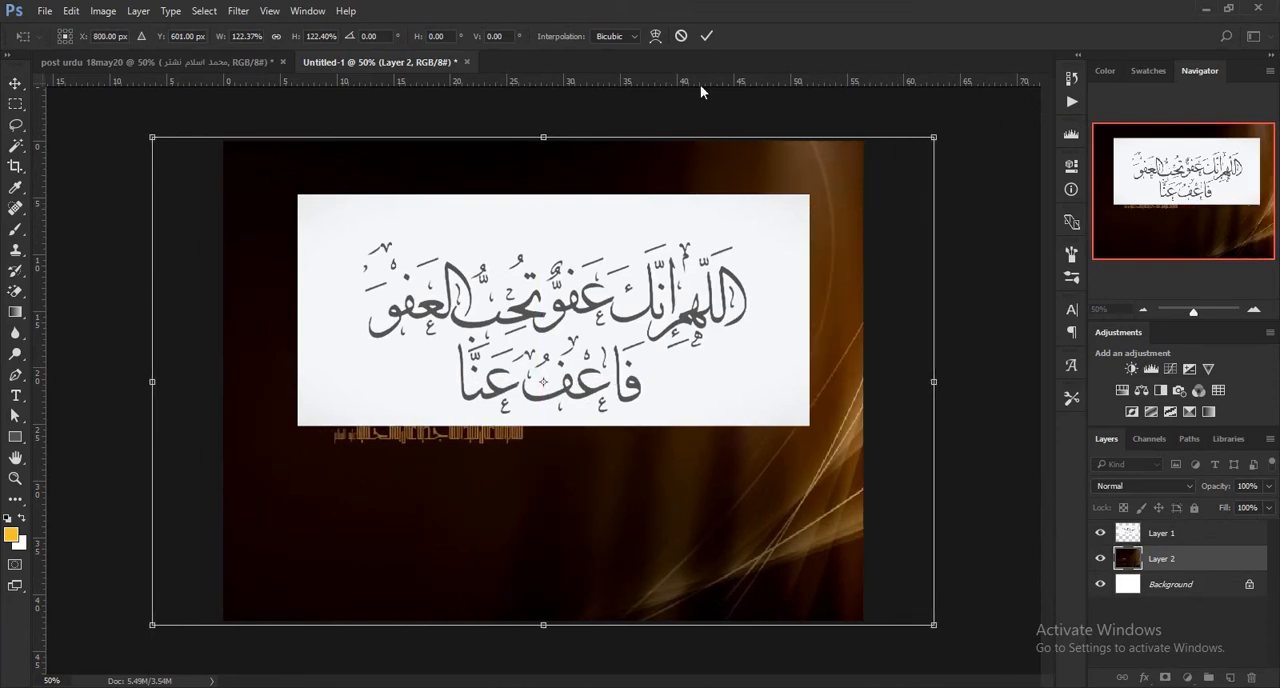
pyautogui.click(703, 38)
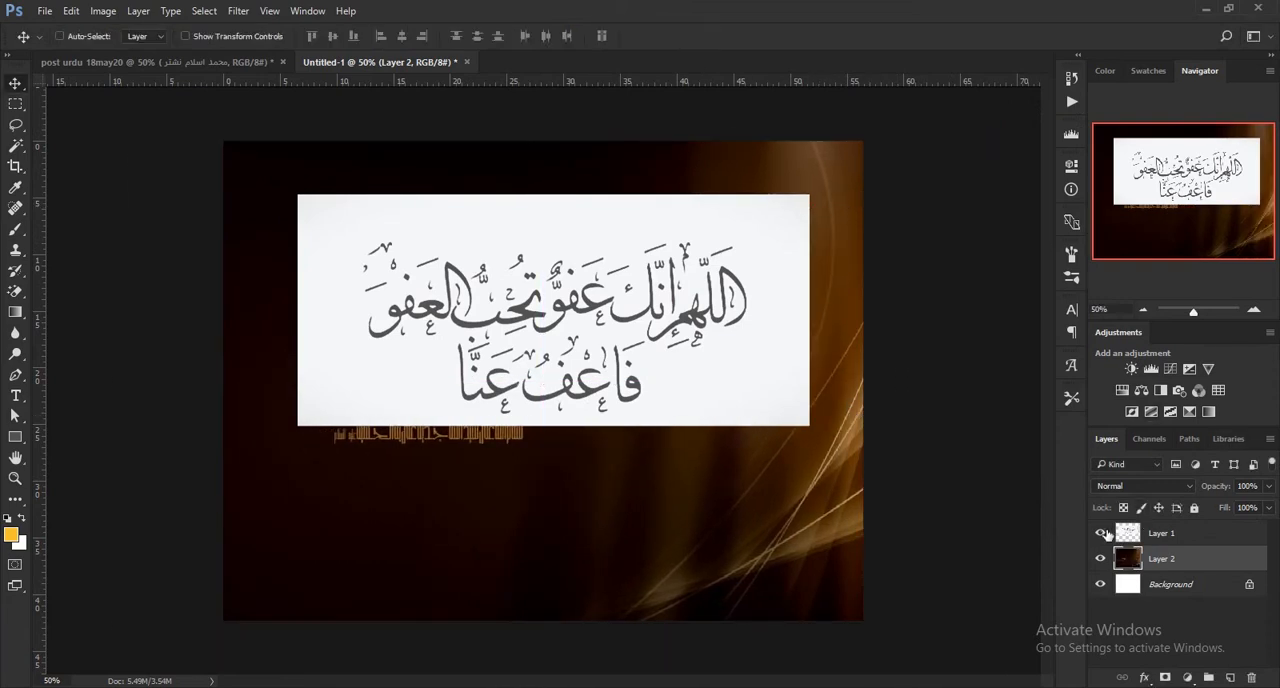
# Hide Layer 1 and merge Layer 2 into the Background layer.
pyautogui.click(1101, 535)
pyautogui.rightClick(1187, 556)
pyautogui.click(1030, 549)
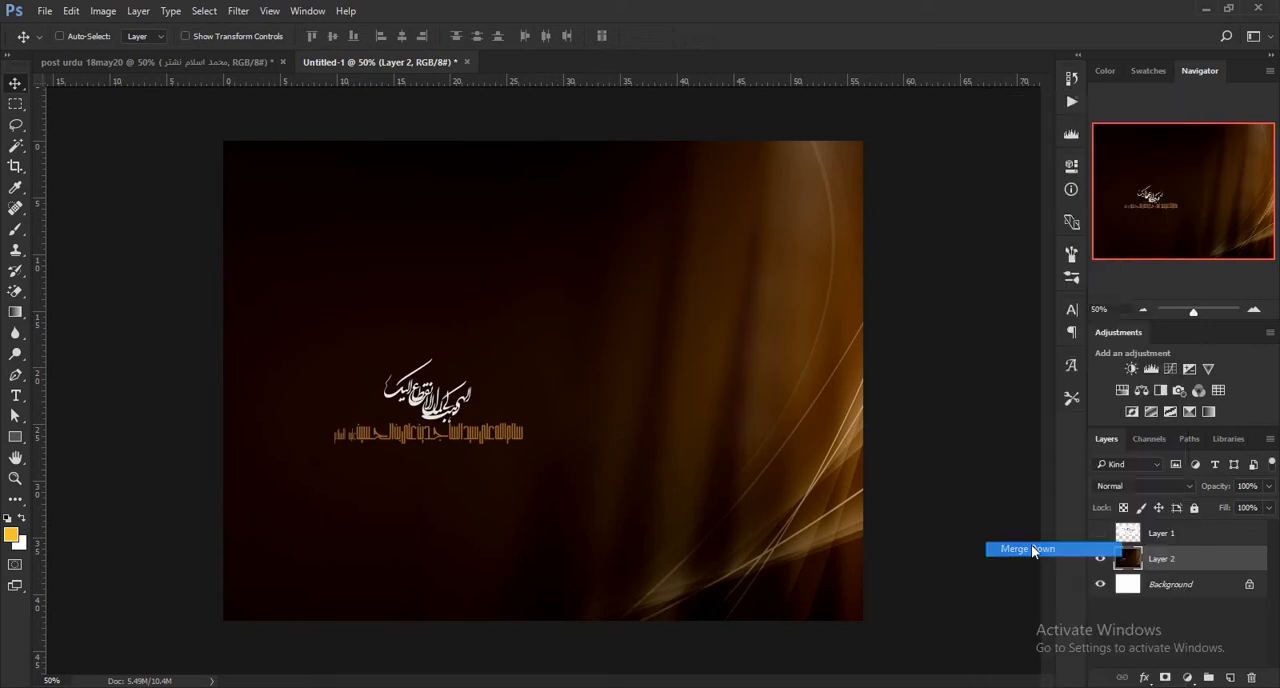
# Lasso the small calligraphy on the brown background, remove it with Fill, and clear the selection.
pyautogui.click(14, 125)
pyautogui.moveTo(305, 418)
pyautogui.mouseDown()
pyautogui.moveTo(383, 359)
pyautogui.moveTo(520, 364)
pyautogui.moveTo(537, 446)
pyautogui.moveTo(349, 468)
pyautogui.moveTo(306, 416)
pyautogui.mouseUp()
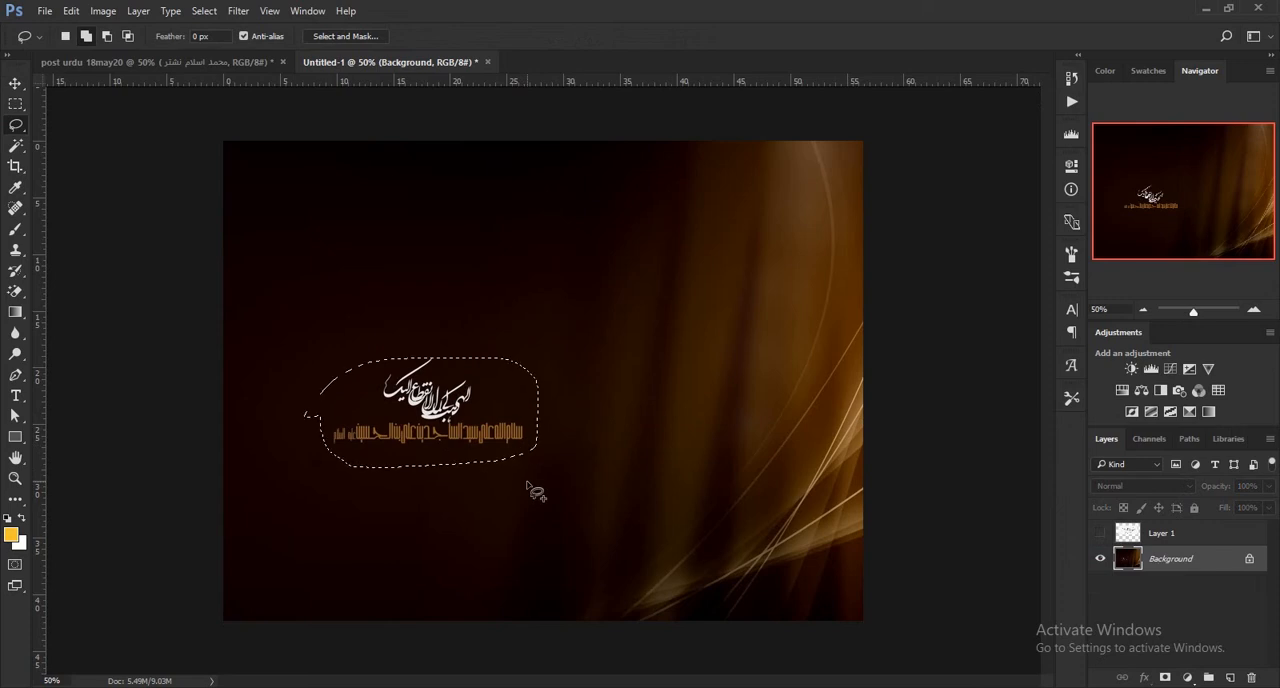
pyautogui.hotkey('shift', 'F5')
pyautogui.click(732, 204)
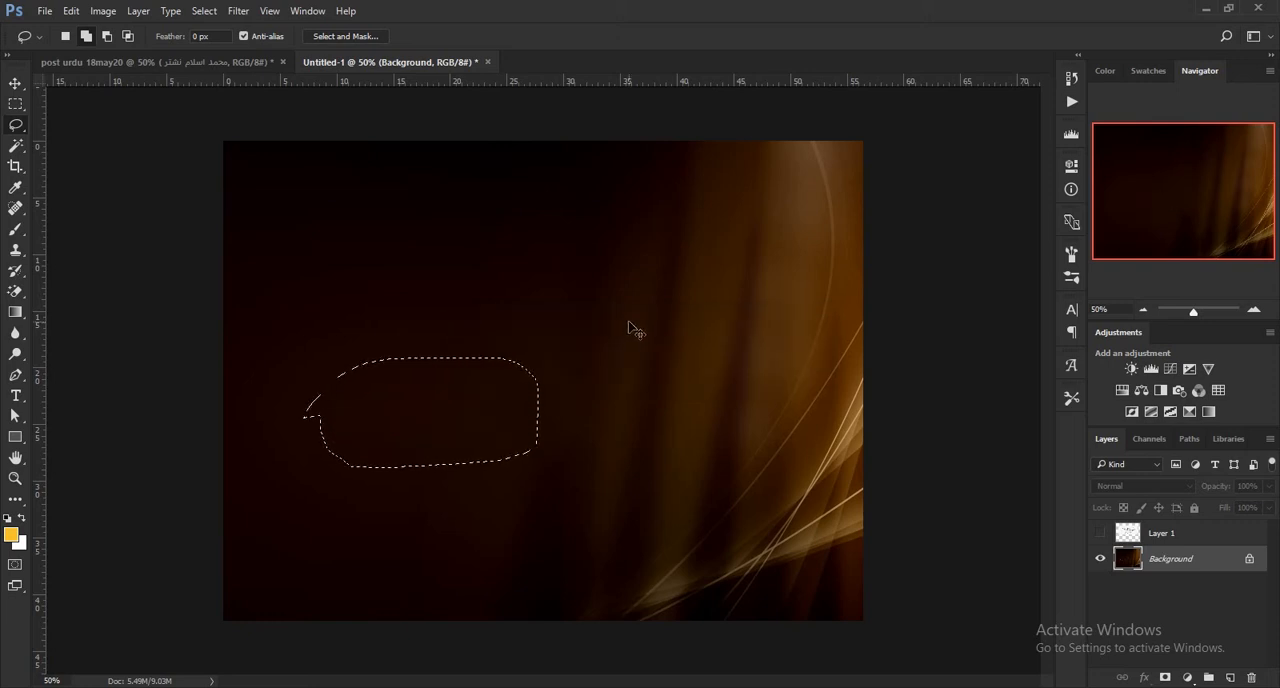
pyautogui.hotkey('ctrl', 'd')
# Show Layer 1 again, try the Magic Eraser with the Background layer active, and undo that erasure.
pyautogui.click(1099, 534)
pyautogui.click(15, 291)
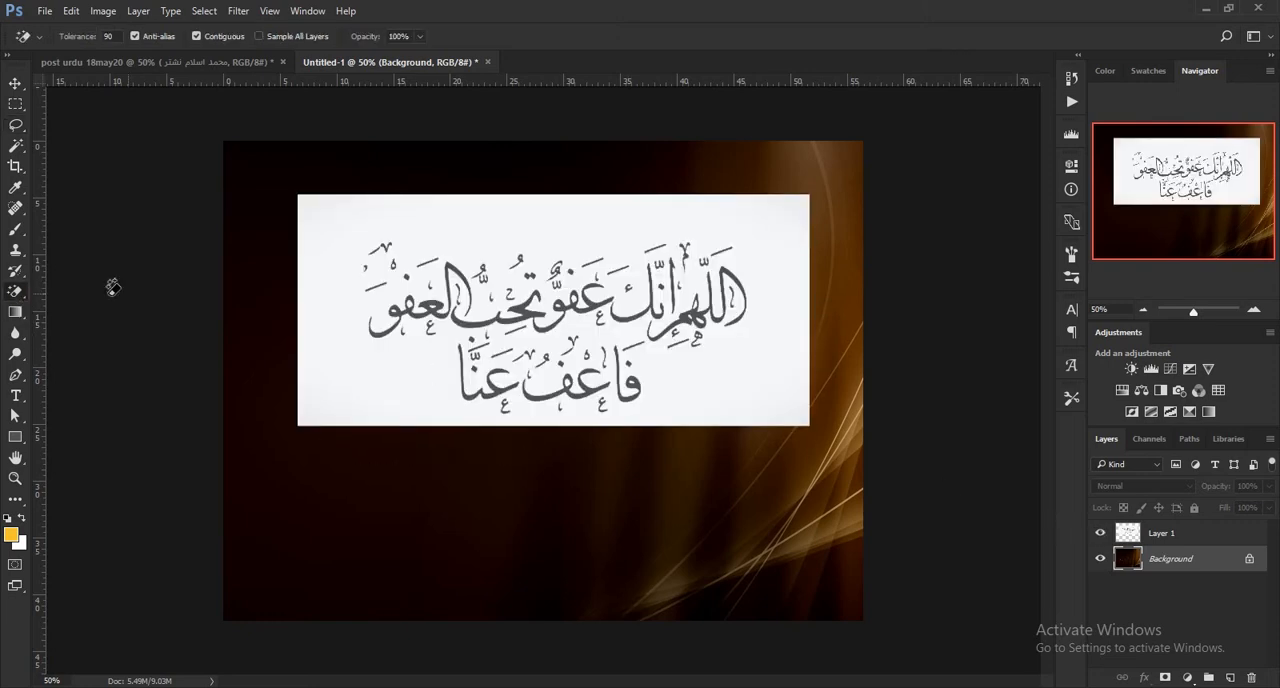
pyautogui.click(367, 230)
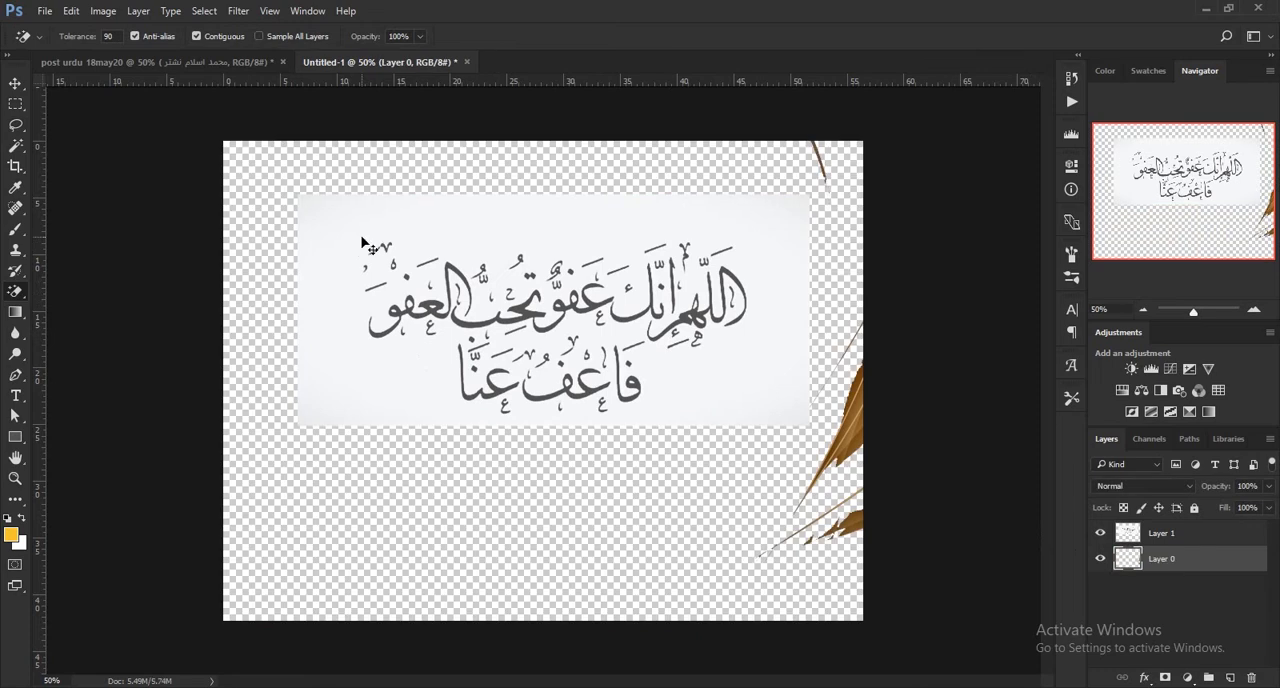
pyautogui.hotkey('ctrl', 'z')
# Erase the white backdrop around the calligraphy on Layer 1 using the Magic Eraser with a tolerance of 55.
pyautogui.click(1198, 536)
pyautogui.click(524, 255)
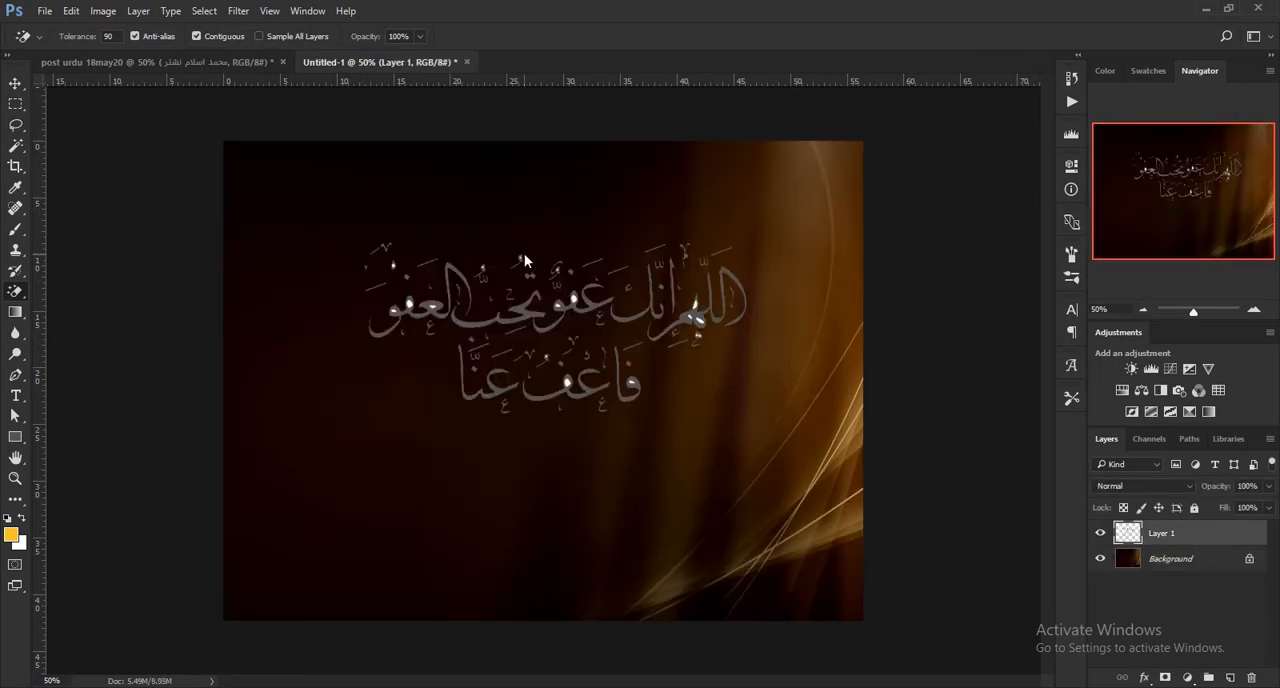
pyautogui.hotkey('ctrl', 'z')
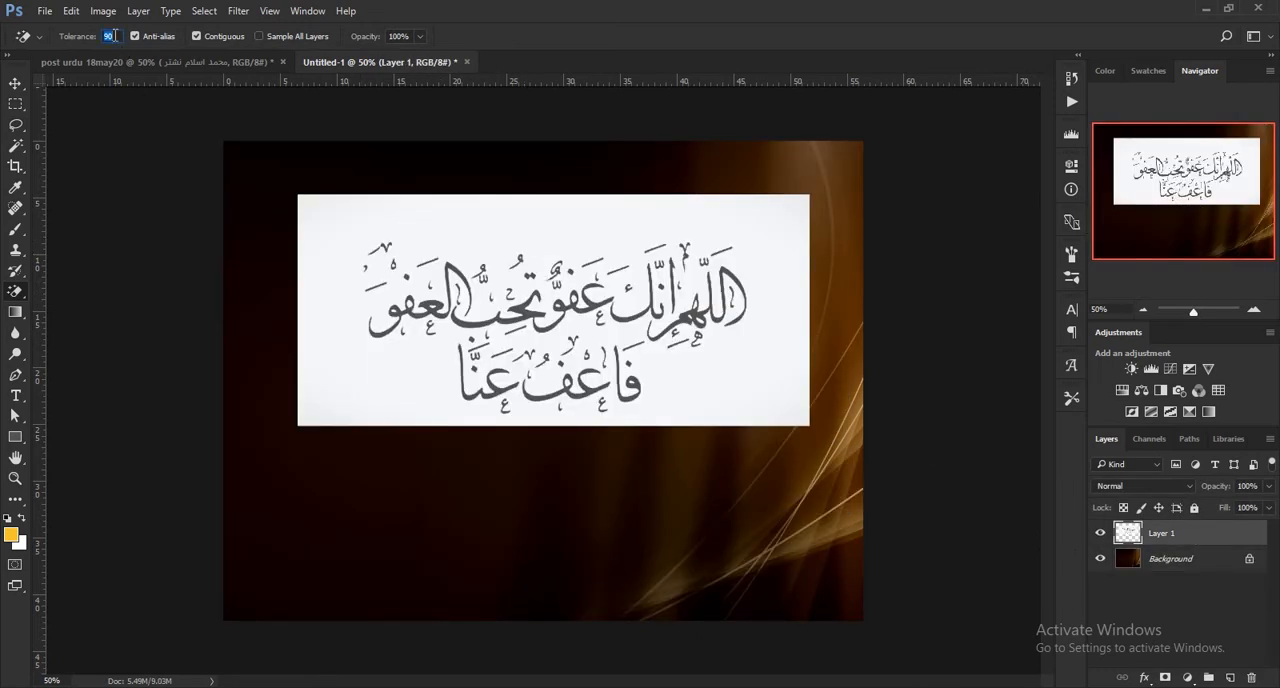
pyautogui.write('55')
pyautogui.click(385, 217)
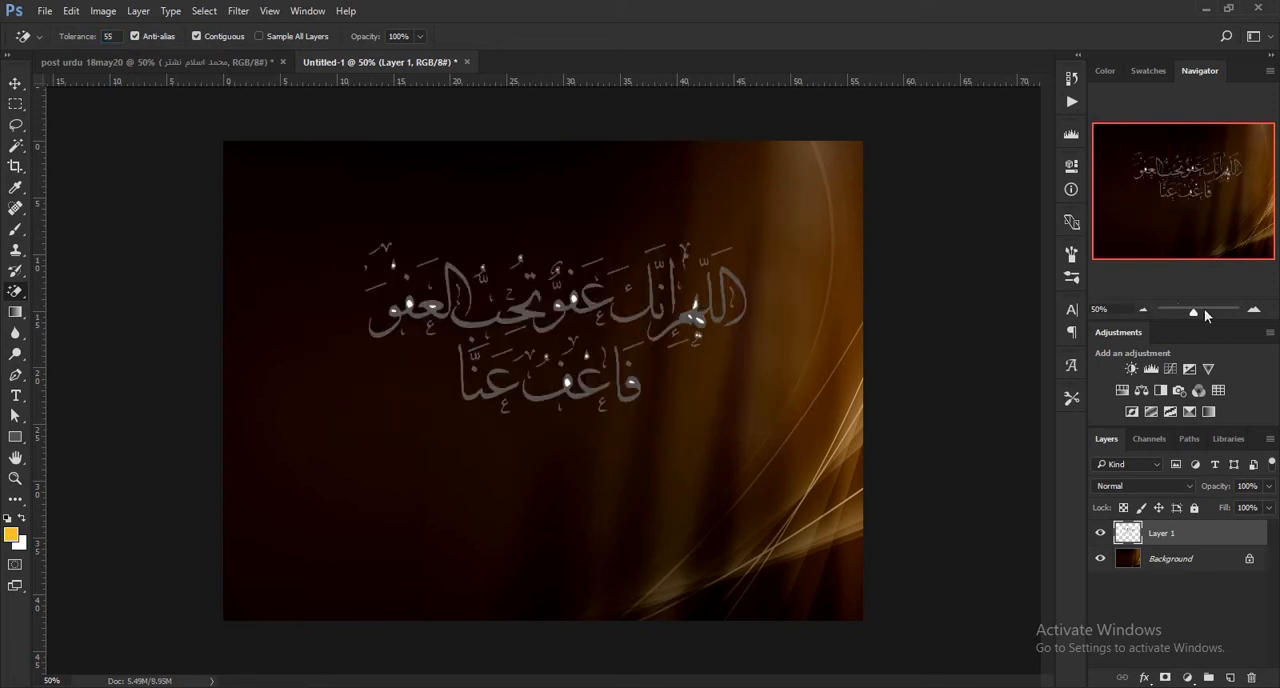
# Erase the white remnants inside the letters and marks of the calligraphy's lower line.
pyautogui.click(1254, 312)
pyautogui.click(1254, 312)
pyautogui.click(1254, 312)
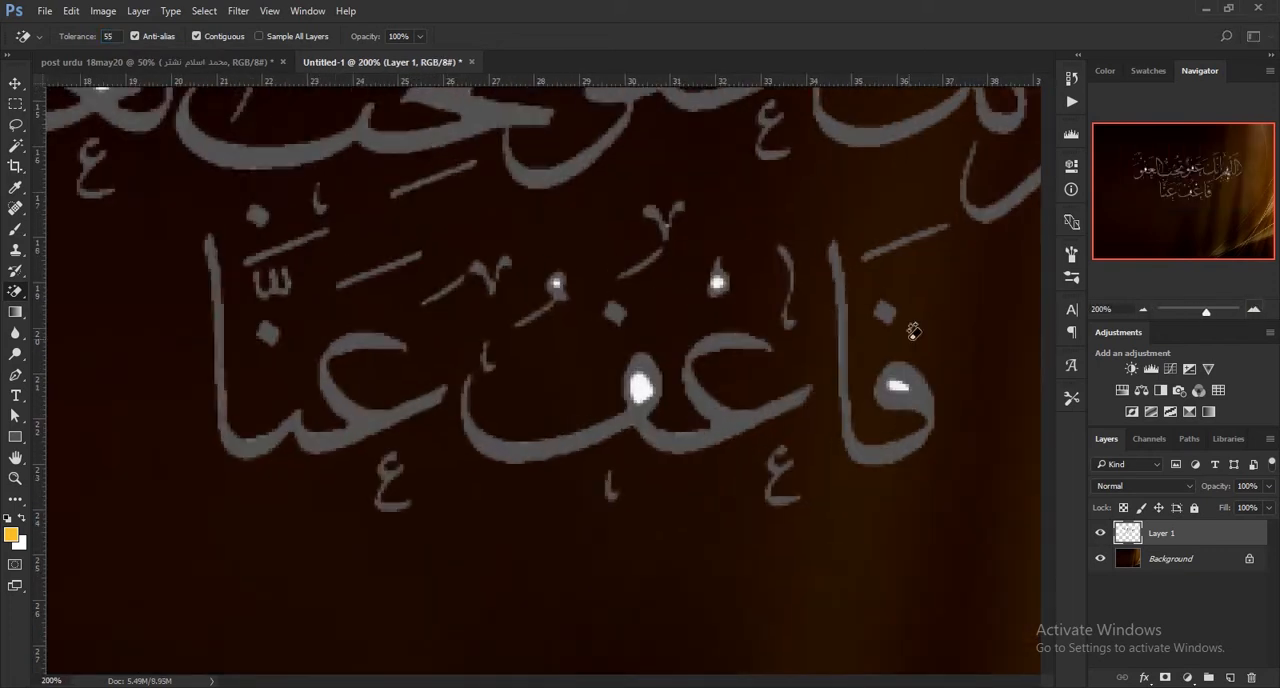
pyautogui.click(642, 387)
pyautogui.click(716, 282)
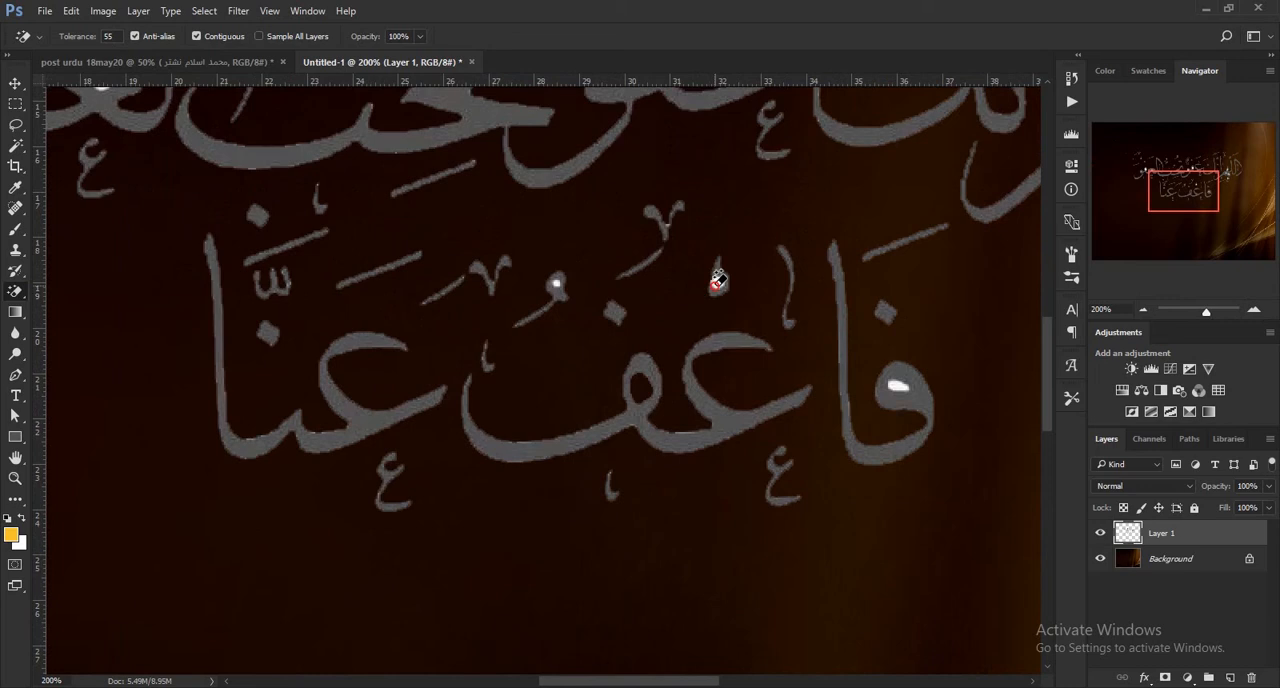
pyautogui.click(894, 386)
pyautogui.click(557, 280)
# Erase the white remnants inside the rightmost word of the calligraphy's upper line.
pyautogui.click(1226, 169)
pyautogui.click(535, 428)
pyautogui.click(561, 373)
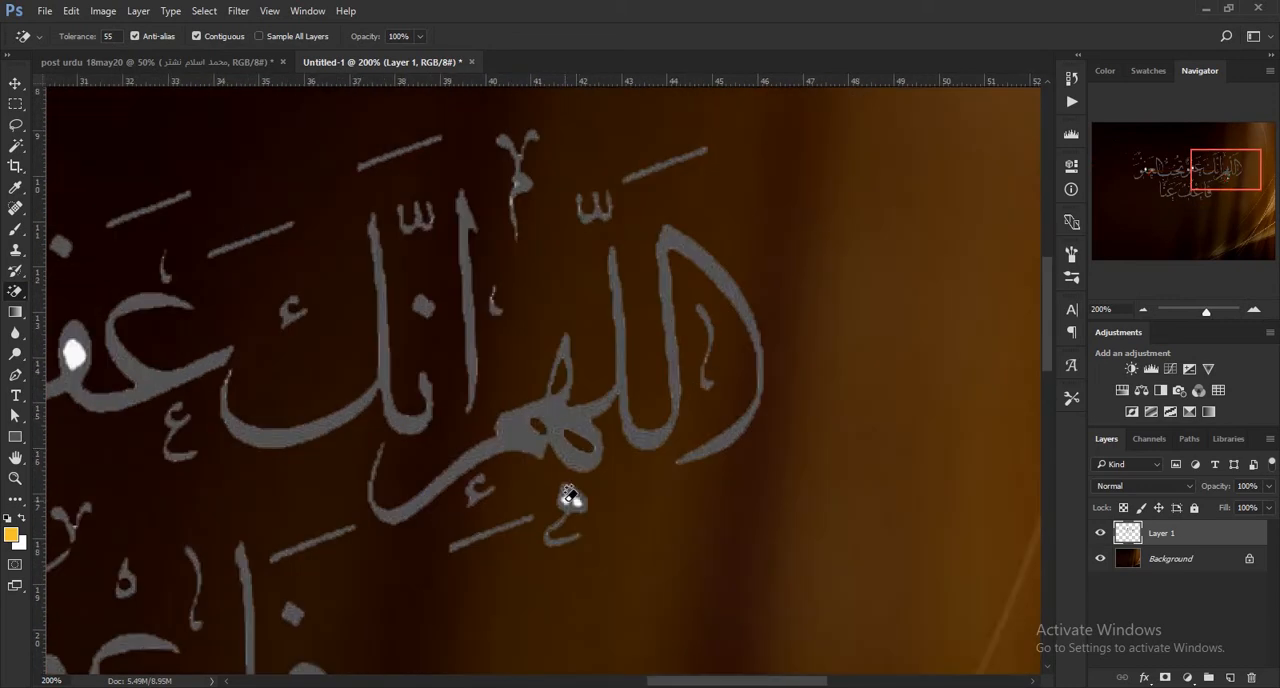
pyautogui.click(578, 499)
# Erase the white remnants inside the letters and marks in the middle of the calligraphy's upper line.
pyautogui.moveTo(1222, 174); pyautogui.dragTo(1176, 174)
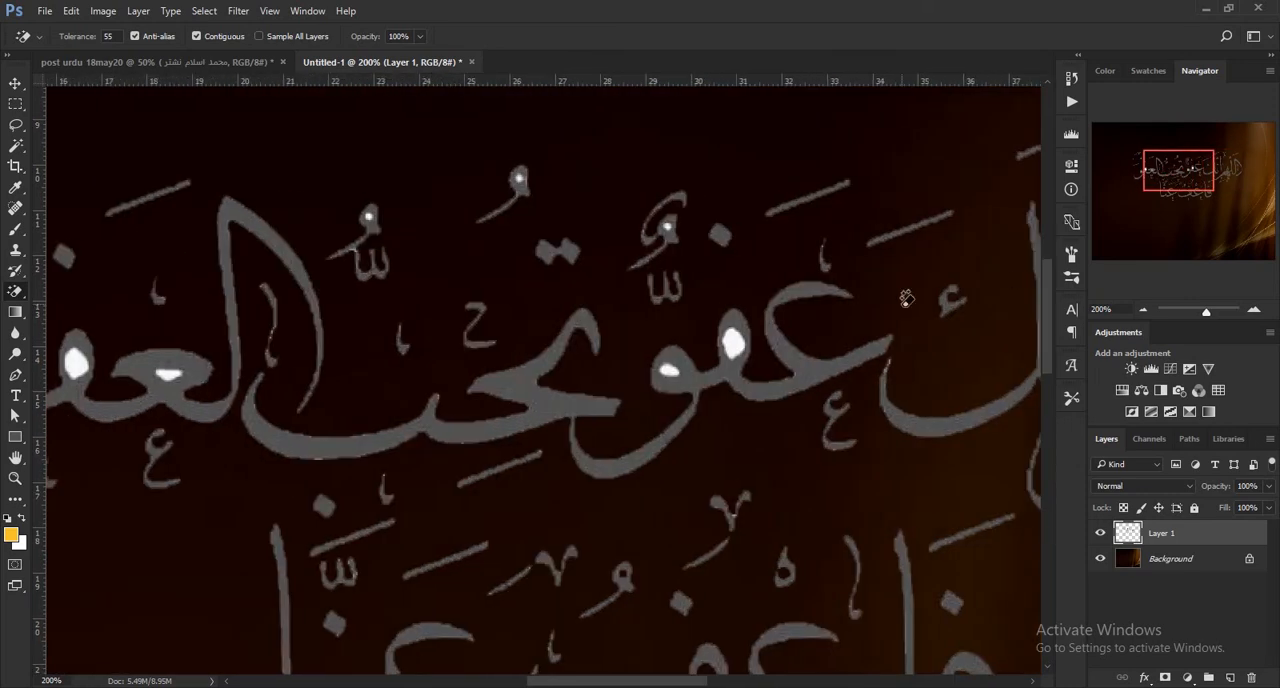
pyautogui.click(732, 343)
pyautogui.click(669, 368)
pyautogui.click(670, 222)
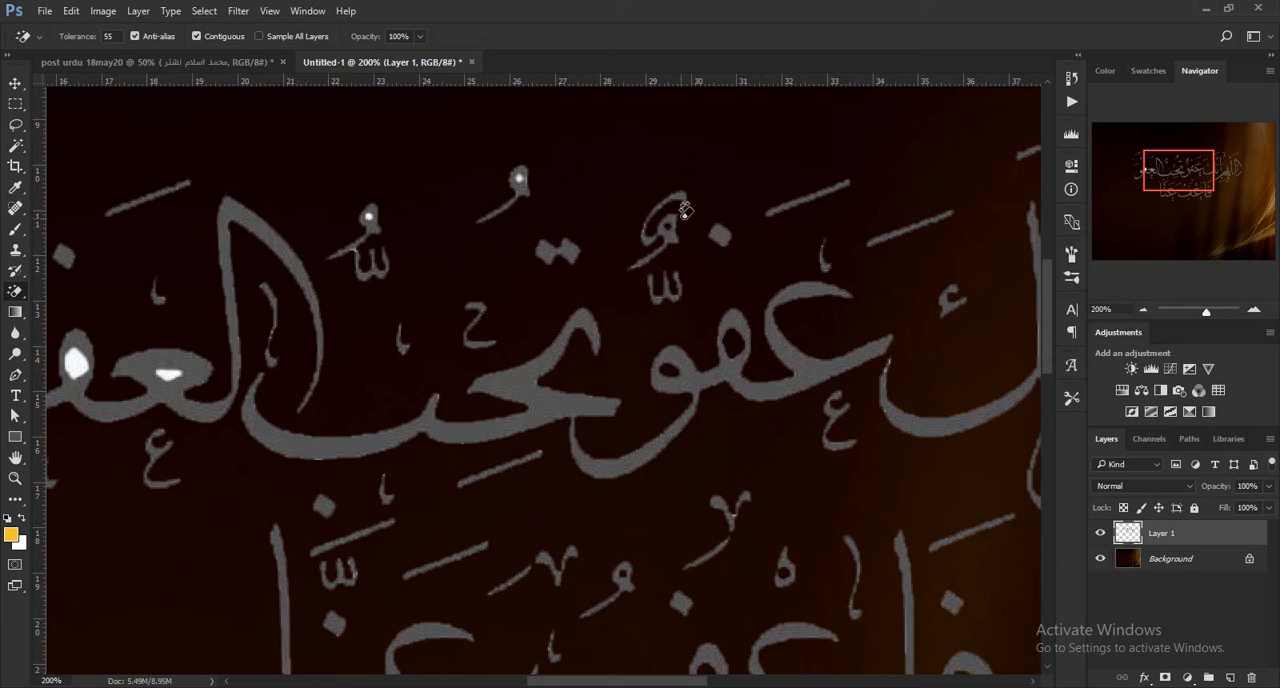
pyautogui.click(519, 177)
# Erase the white remnants inside the leftmost word and its marks in the calligraphy's upper line.
pyautogui.moveTo(1146, 167); pyautogui.dragTo(1150, 165)
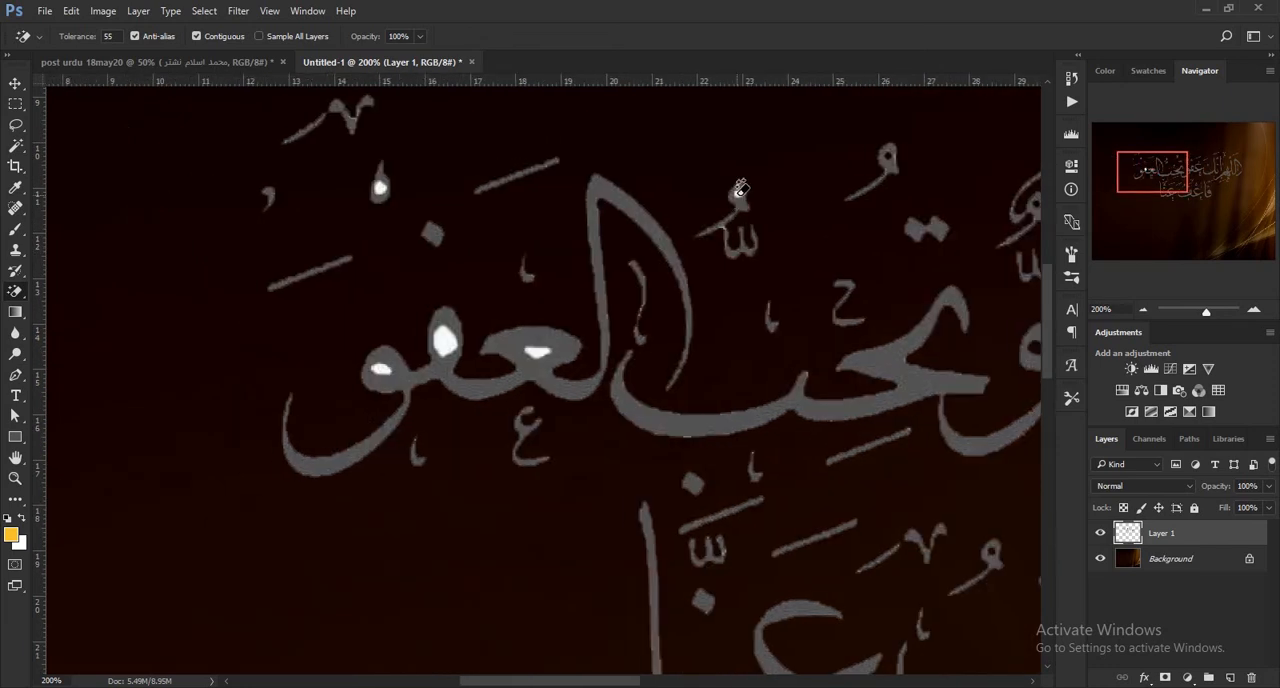
pyautogui.click(536, 350)
pyautogui.click(446, 336)
pyautogui.click(382, 368)
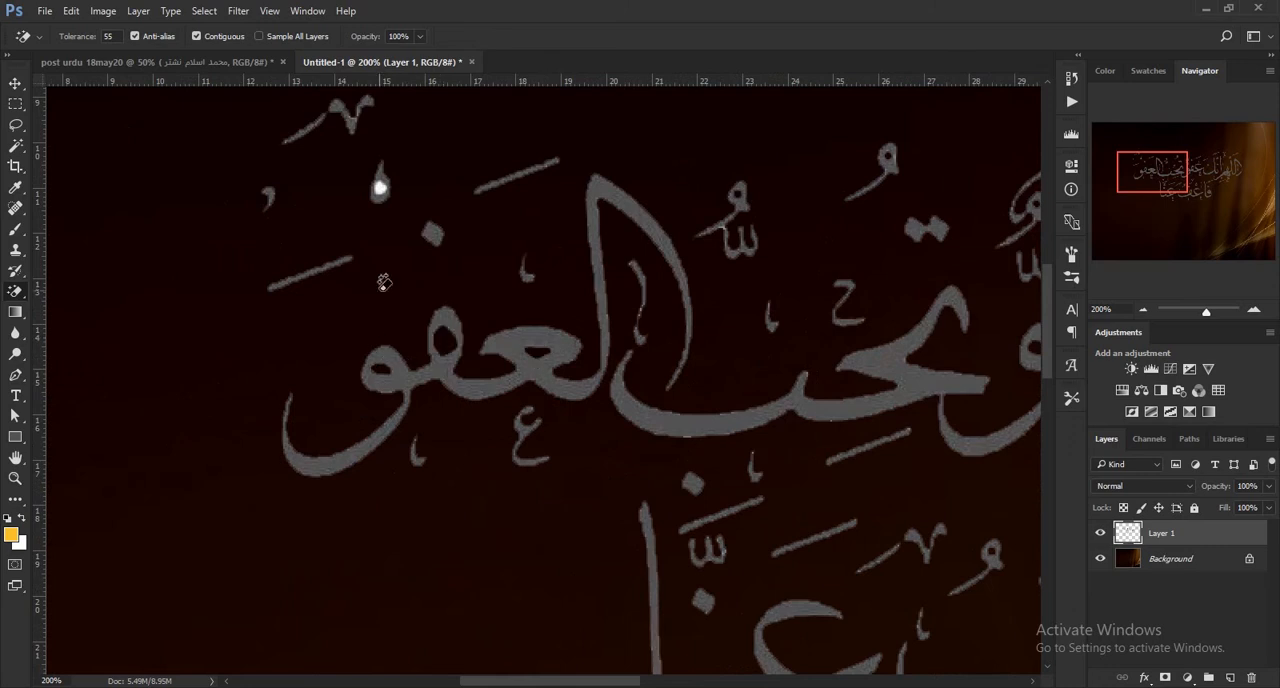
pyautogui.click(381, 186)
pyautogui.click(1142, 306)
pyautogui.click(1142, 306)
pyautogui.click(1142, 306)
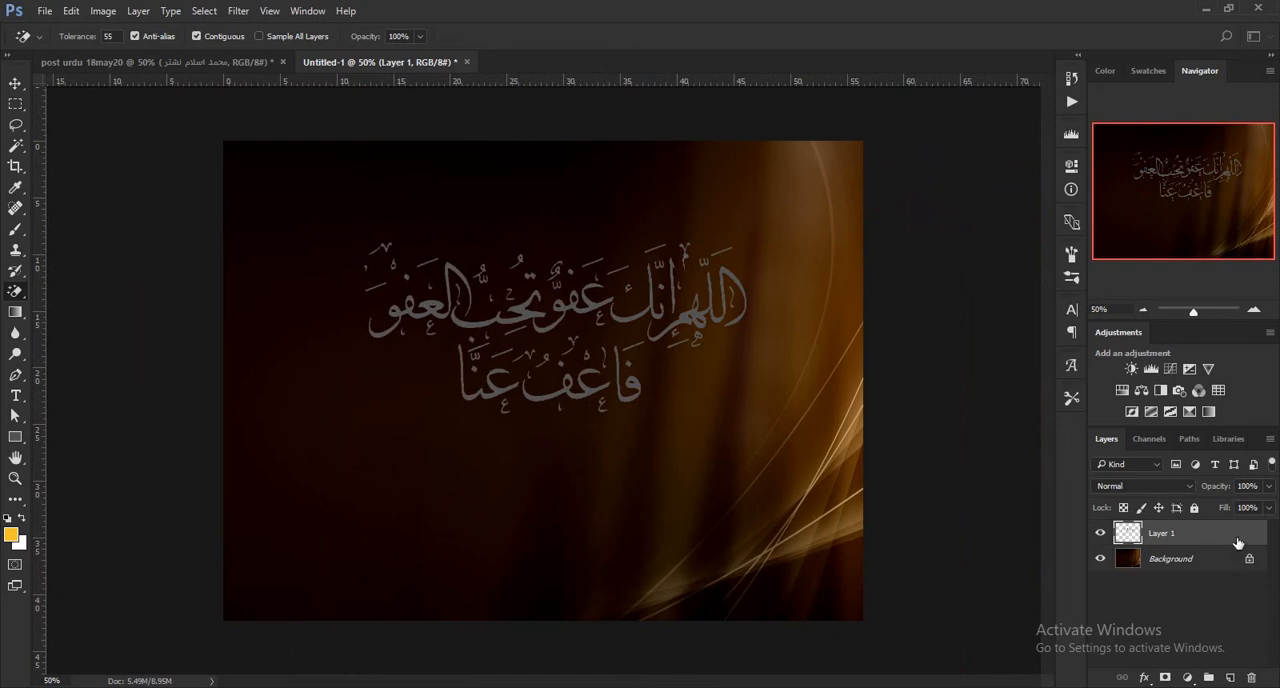
# Recolour the Arabic calligraphy on Layer 1 with a white Color Overlay at 100% opacity.
pyautogui.doubleClick(1127, 531)
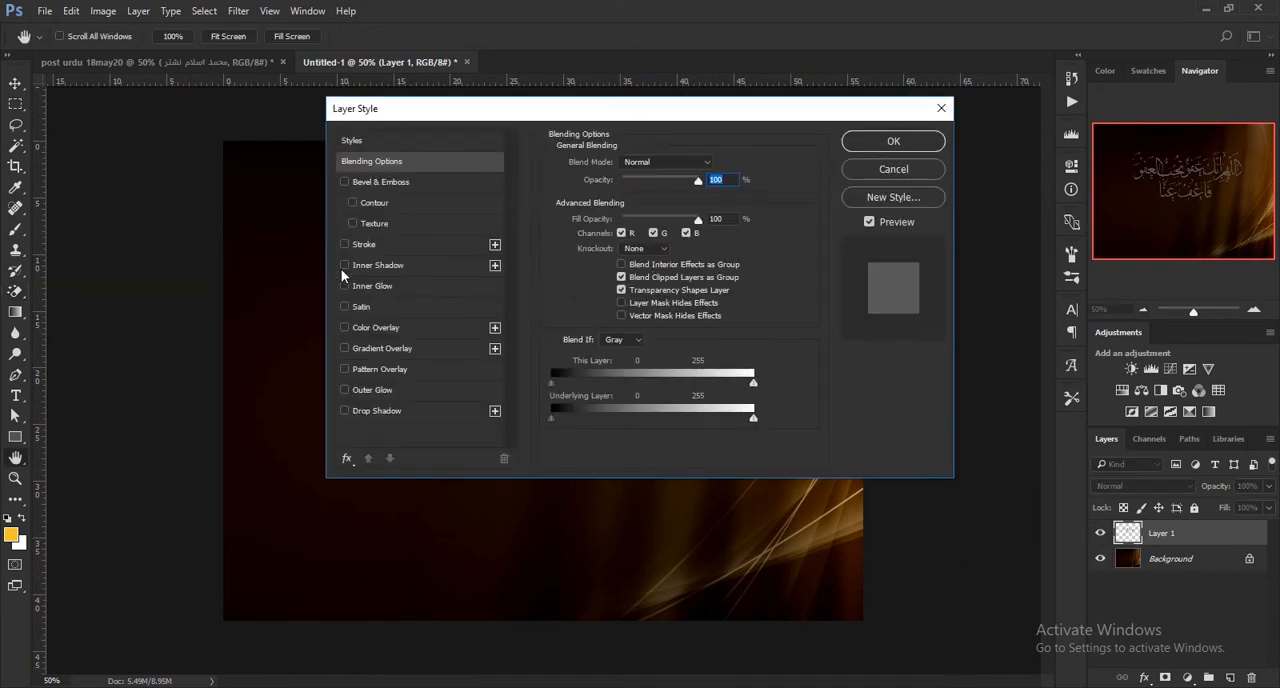
pyautogui.click(344, 327)
pyautogui.moveTo(475, 115); pyautogui.dragTo(840, 317)
pyautogui.click(790, 522)
pyautogui.click(1073, 368)
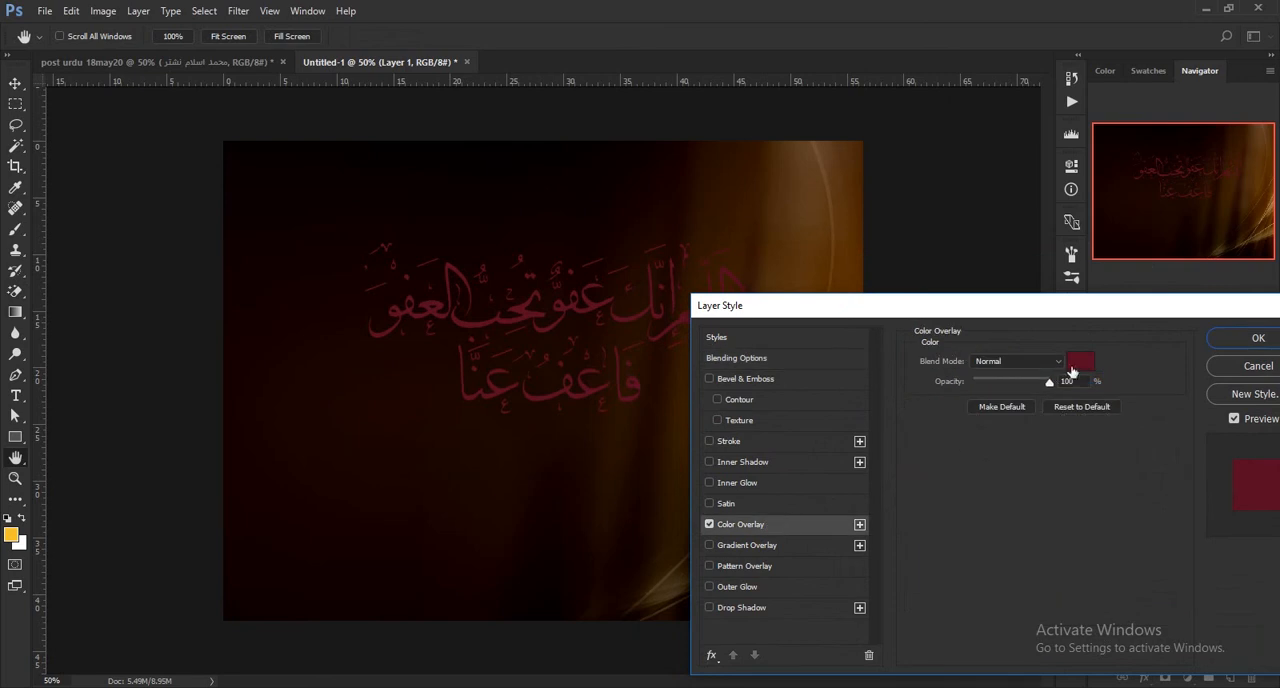
pyautogui.click(662, 578)
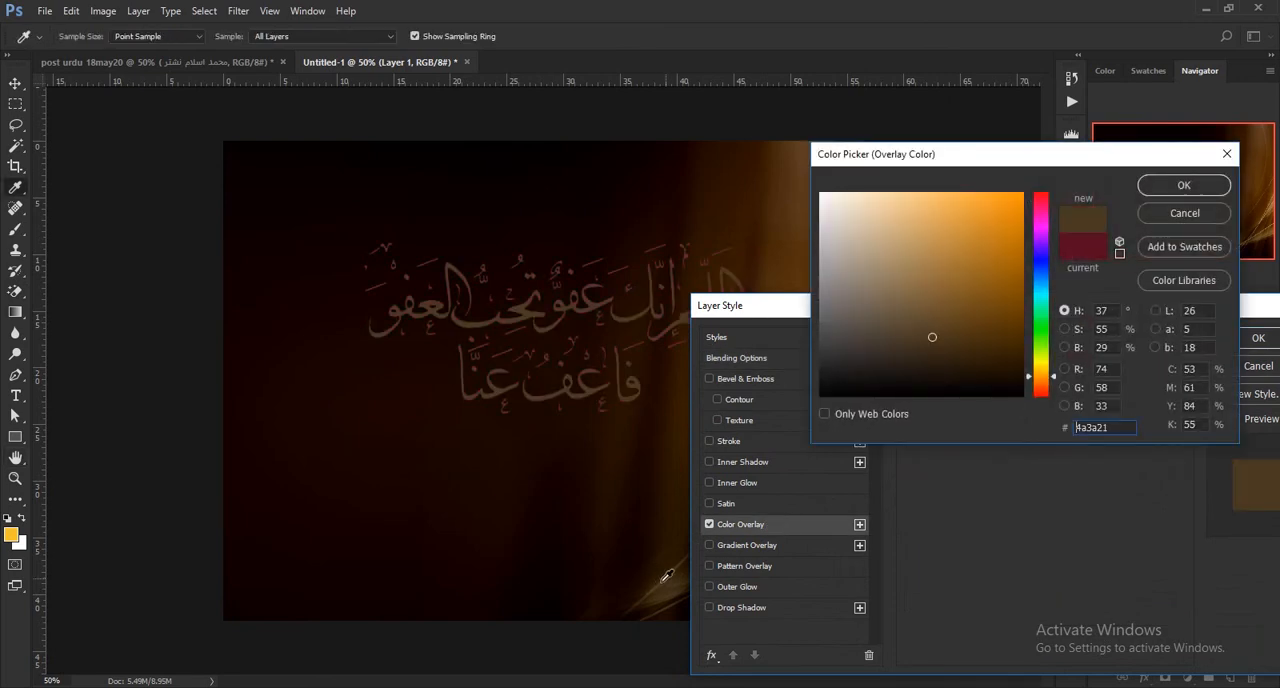
pyautogui.moveTo(988, 282)
pyautogui.mouseDown()
pyautogui.moveTo(909, 163)
pyautogui.moveTo(806, 184)
pyautogui.mouseUp()
pyautogui.click(1183, 185)
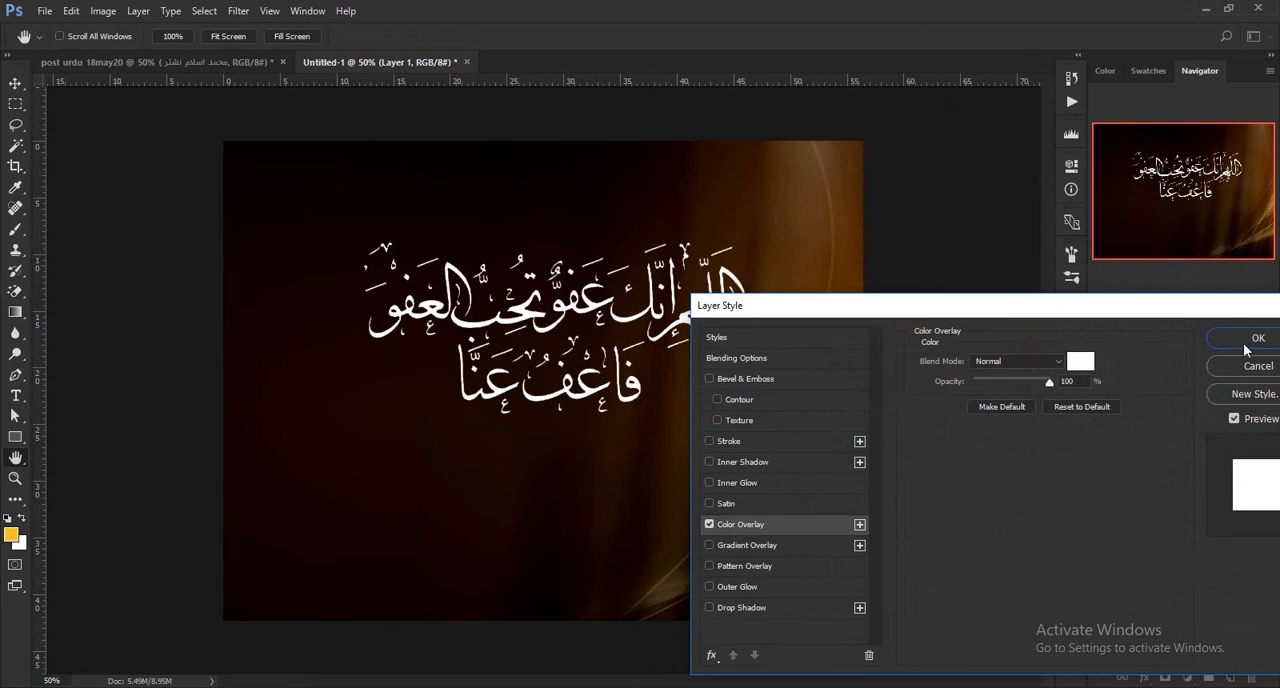
pyautogui.click(1257, 338)
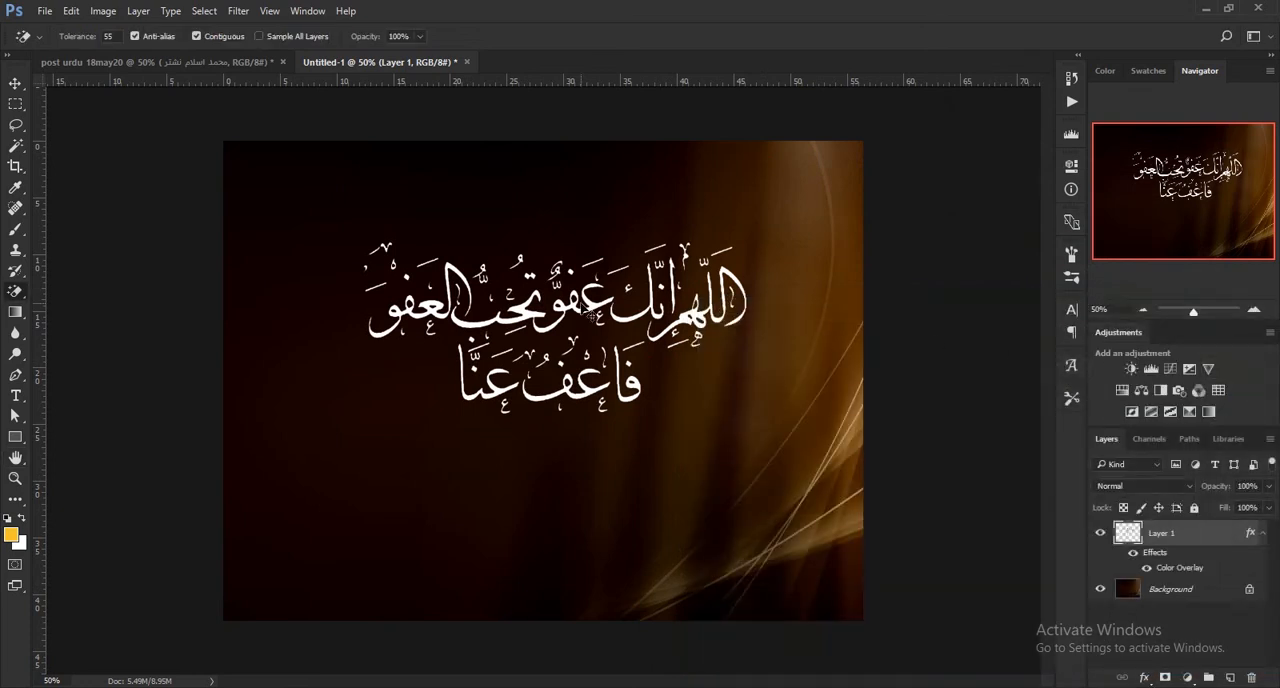
# Scale the calligraphy down to about 92% and move it into the upper-left area of the poster.
pyautogui.hotkey('ctrl', 't')
pyautogui.moveTo(747, 415); pyautogui.dragTo(729, 406)
pyautogui.moveTo(635, 337); pyautogui.dragTo(546, 272)
pyautogui.moveTo(253, 382); pyautogui.dragTo(268, 376)
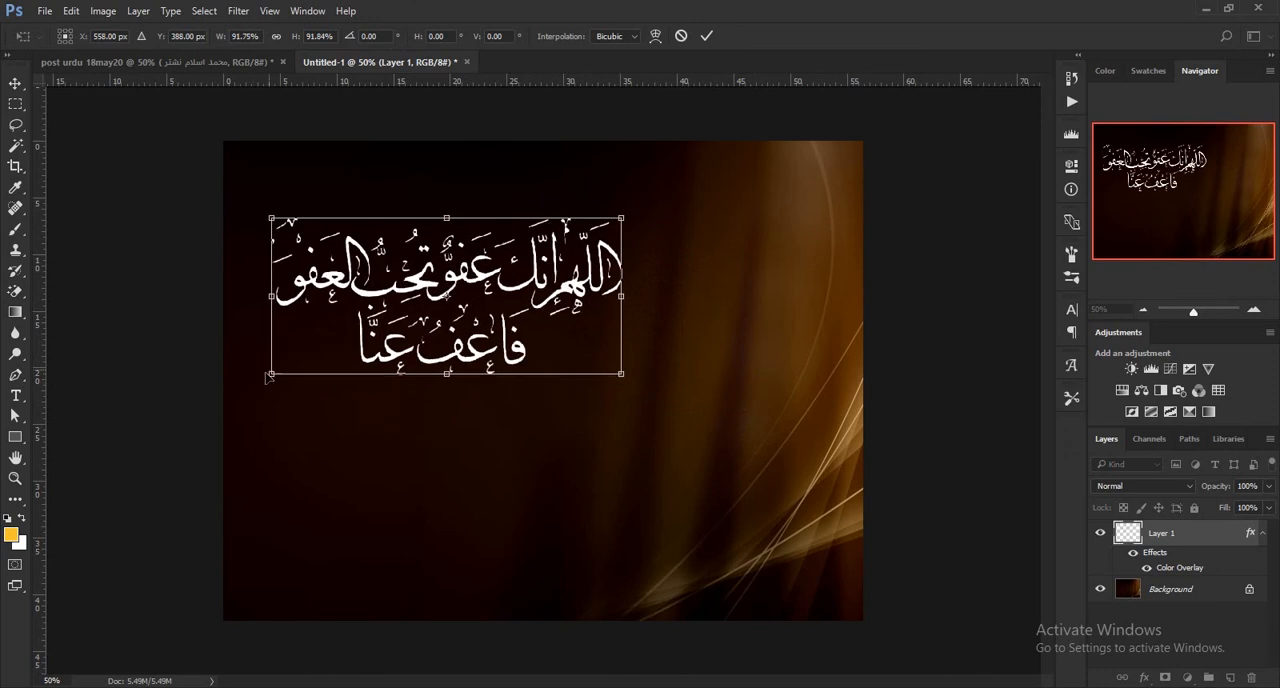
pyautogui.click(707, 35)
# Copy the TNUP icon name group and Layer 8 from post urdu 18may20 into the poster, placing the banner near its bottom edge.
pyautogui.click(198, 62)
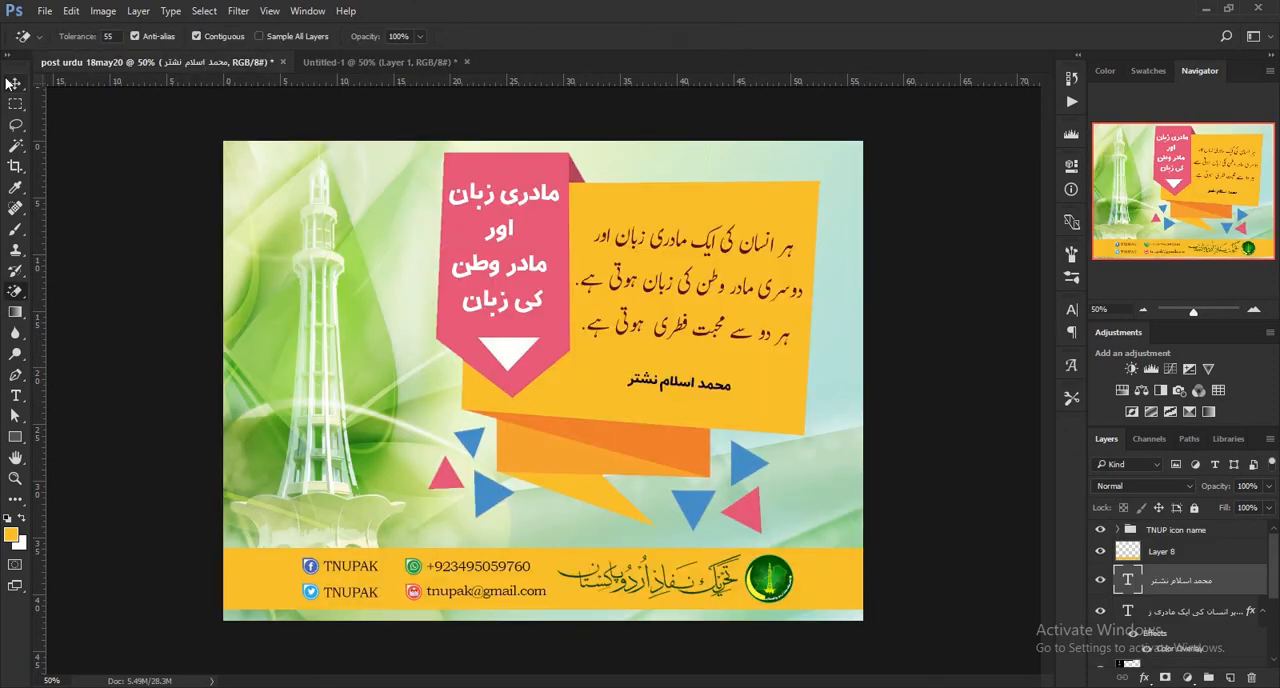
pyautogui.click(15, 83)
pyautogui.click(1100, 530)
pyautogui.click(1100, 530)
pyautogui.click(1150, 530)
pyautogui.moveTo(1180, 541); pyautogui.dragTo(456, 476)
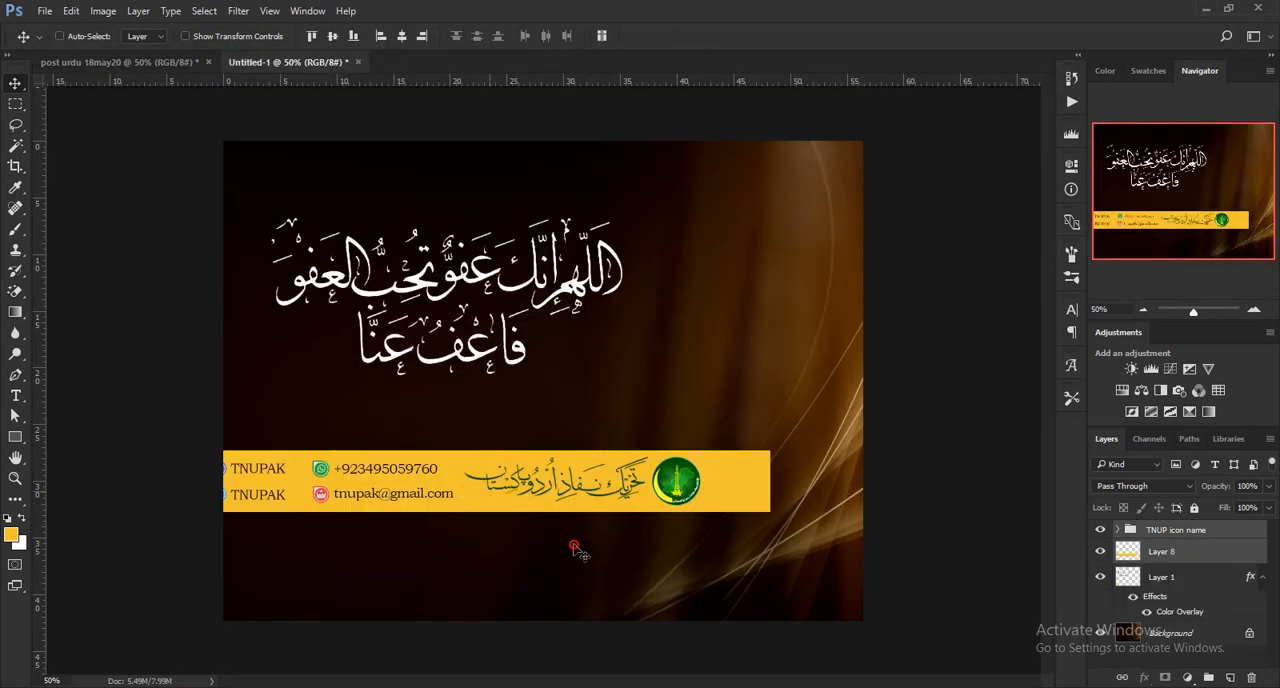
pyautogui.moveTo(577, 497); pyautogui.dragTo(676, 583)
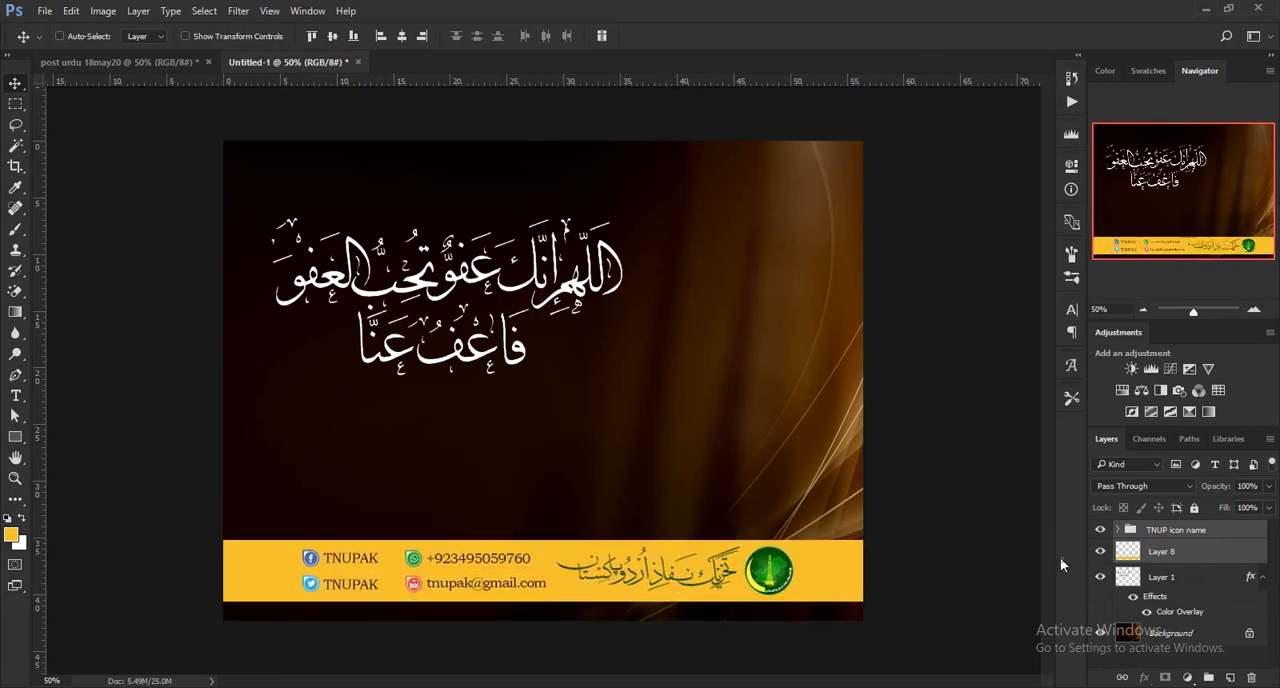
# Turn on a Gradient Overlay for the yellow banner strip on Layer 8, leaving Color Overlay off.
pyautogui.click(1101, 552)
pyautogui.click(1101, 552)
pyautogui.click(1205, 556)
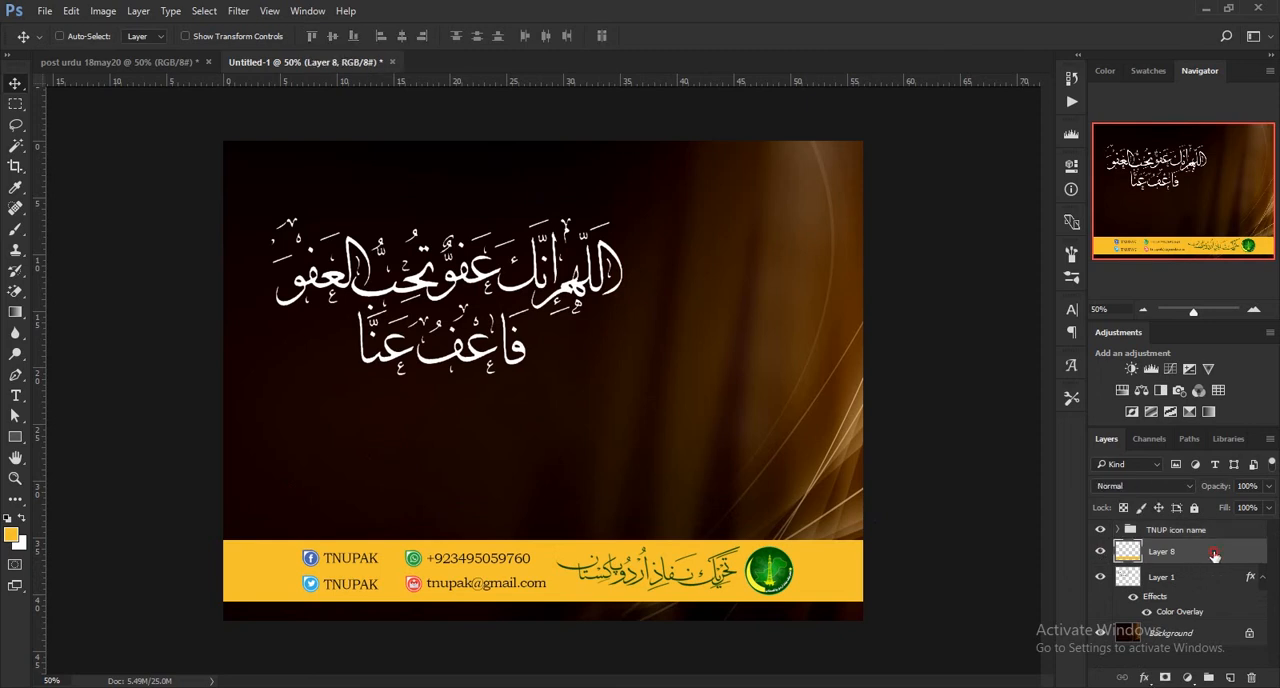
pyautogui.doubleClick(1182, 553)
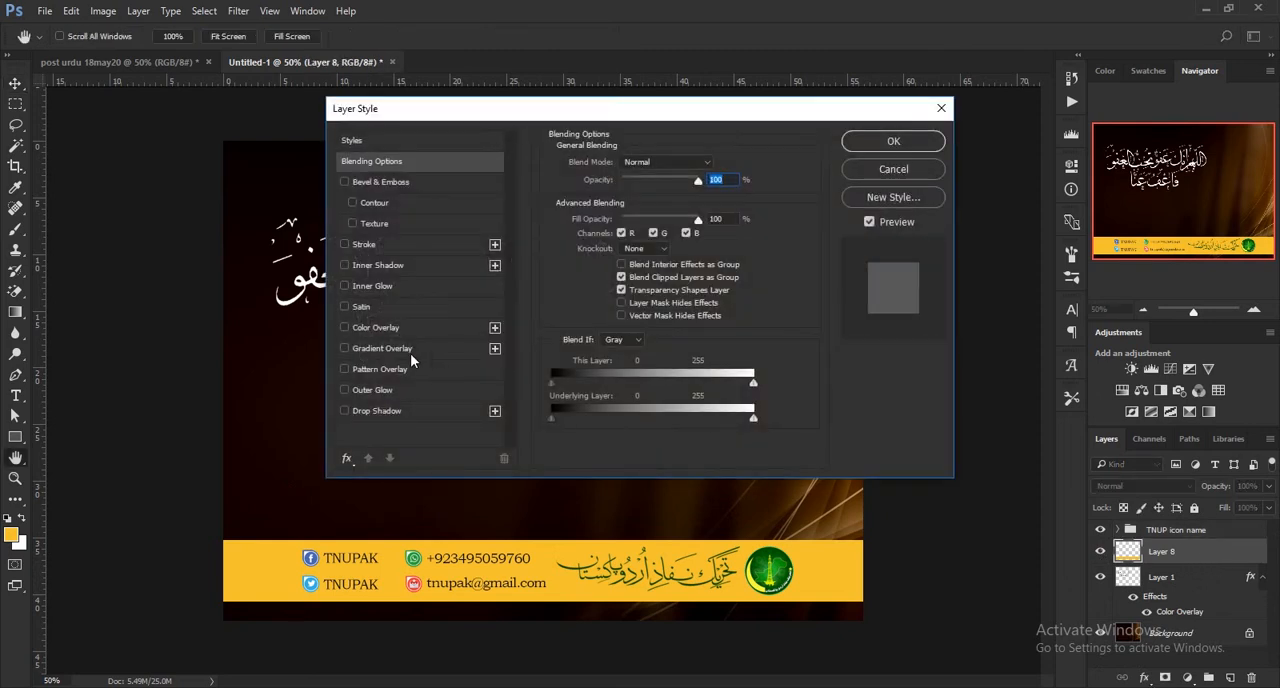
pyautogui.click(344, 328)
pyautogui.moveTo(509, 121); pyautogui.dragTo(912, 122)
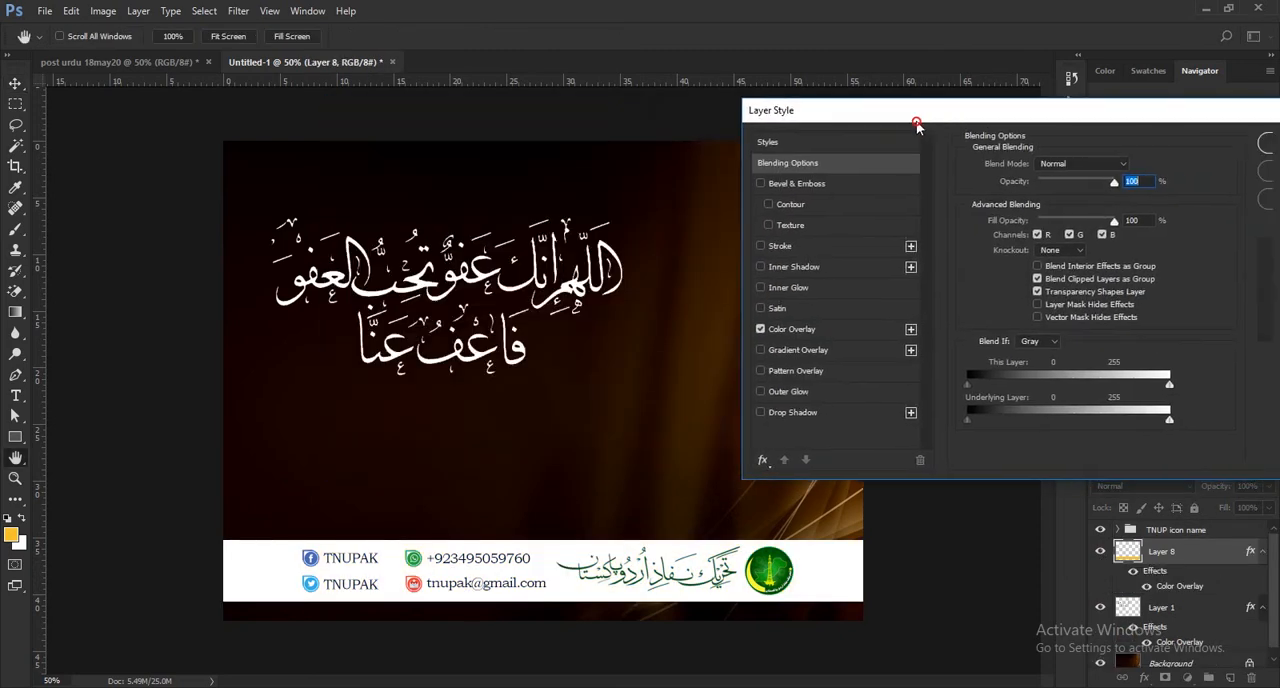
pyautogui.click(746, 330)
pyautogui.click(746, 349)
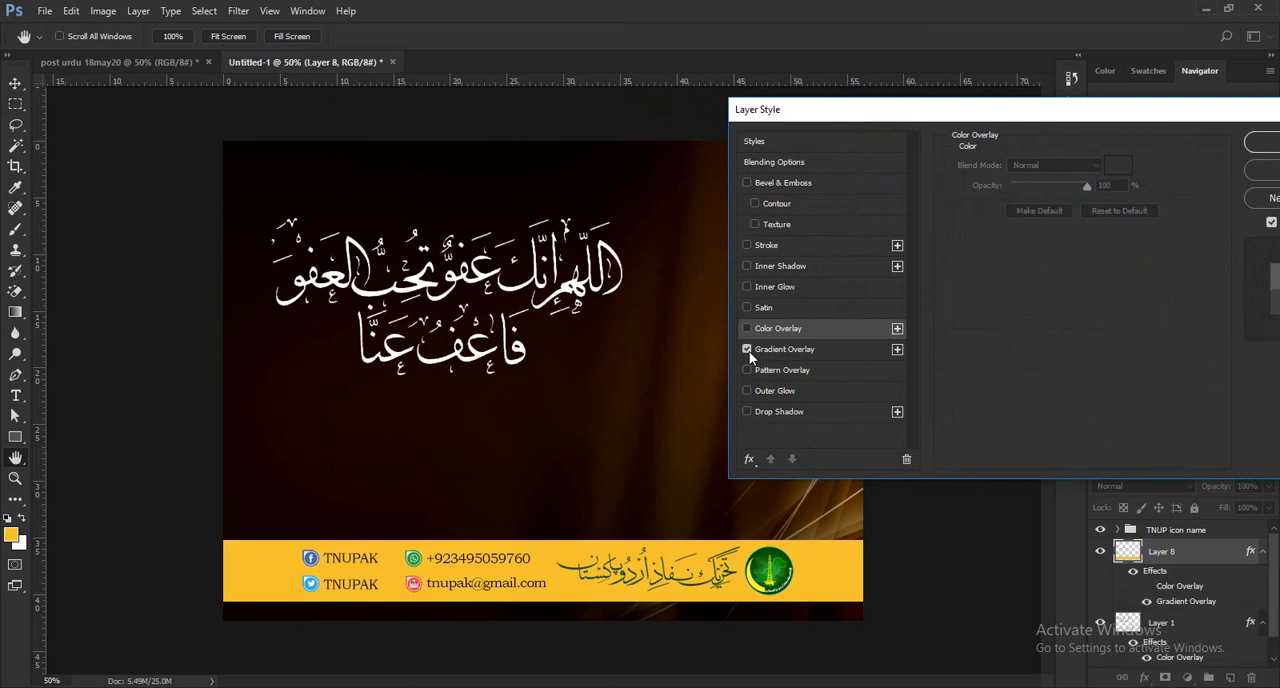
# Set one of the gradient's two middle colour stops to tan c8985d.
pyautogui.click(1066, 202)
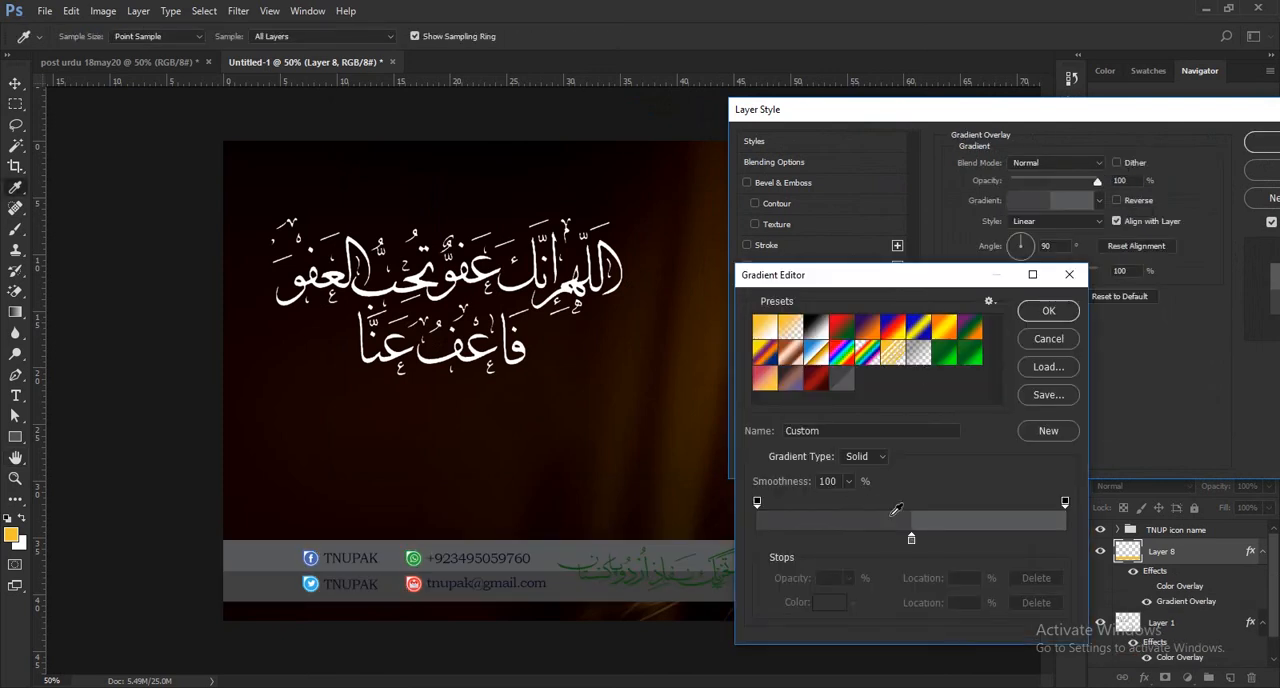
pyautogui.doubleClick(912, 540)
pyautogui.click(684, 410)
pyautogui.click(694, 413)
pyautogui.click(708, 413)
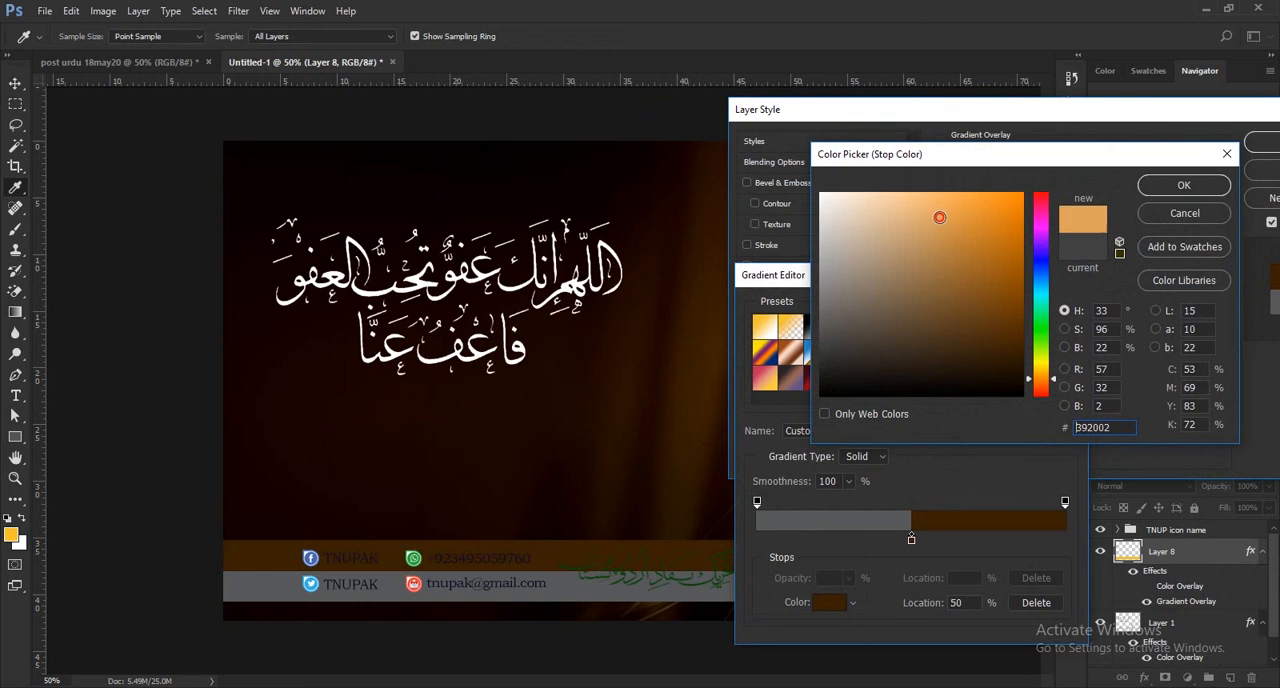
pyautogui.click(940, 217)
pyautogui.click(940, 263)
pyautogui.click(928, 237)
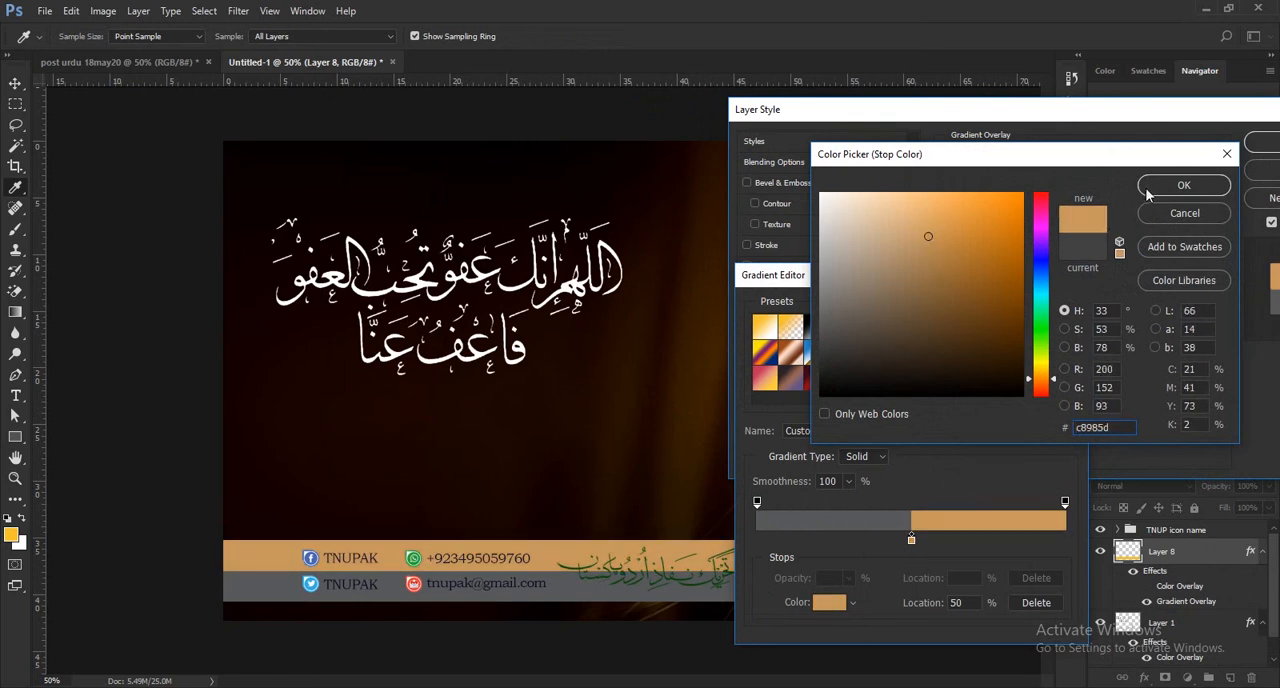
pyautogui.click(1183, 186)
# Set the gradient's remaining grey middle stop to orange and apply the overlay to the banner strip.
pyautogui.moveTo(911, 542); pyautogui.dragTo(912, 543)
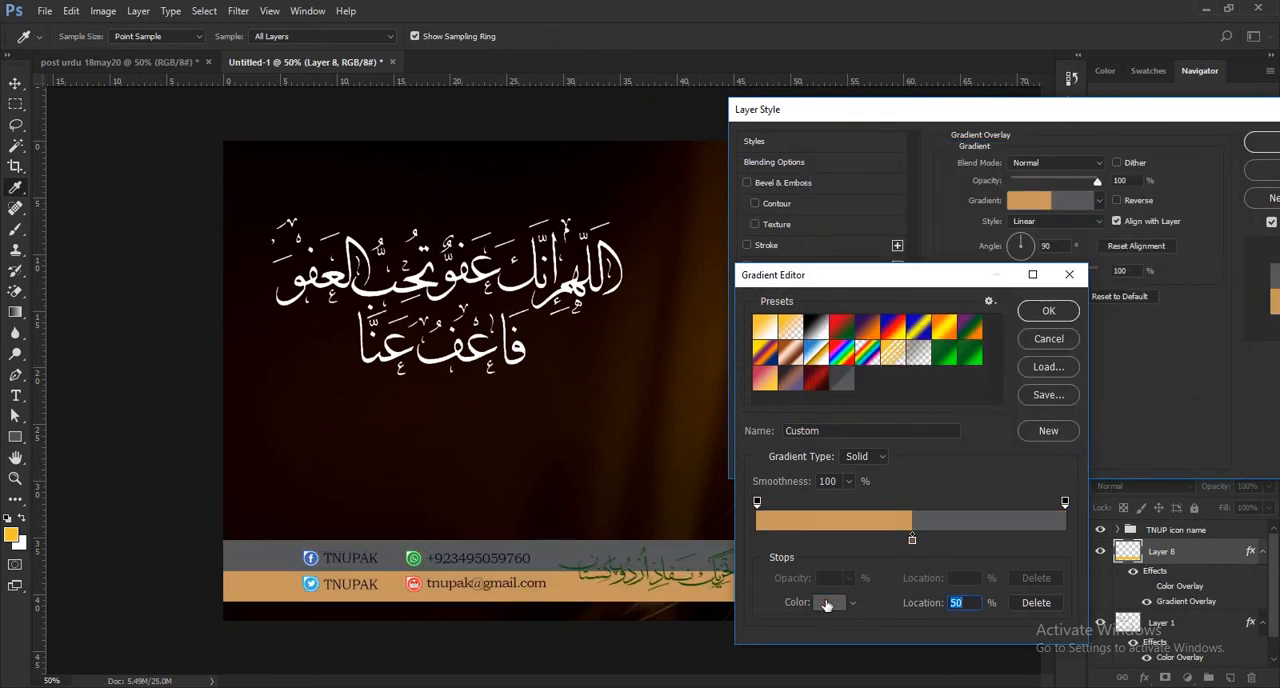
pyautogui.click(828, 602)
pyautogui.write('f4c22f')
pyautogui.moveTo(1000, 235); pyautogui.dragTo(995, 281)
pyautogui.moveTo(669, 604); pyautogui.dragTo(662, 606)
pyautogui.moveTo(980, 240); pyautogui.dragTo(962, 225)
pyautogui.click(1168, 185)
pyautogui.click(1048, 313)
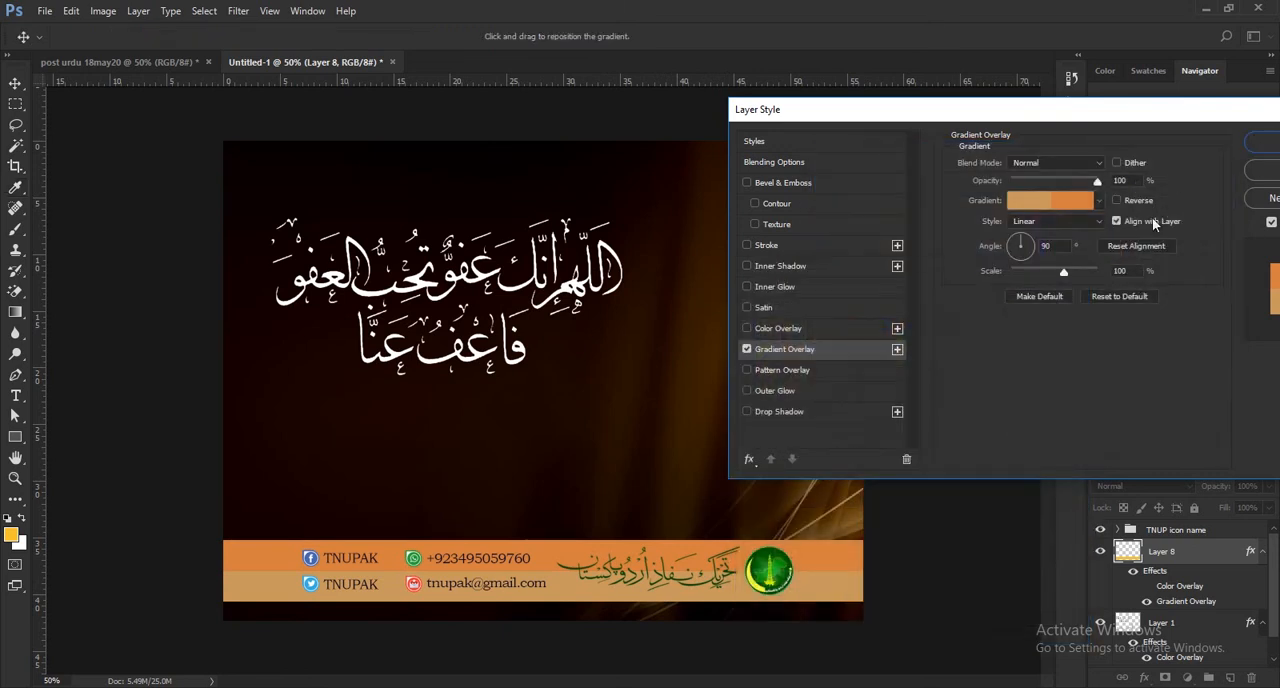
pyautogui.click(1258, 144)
# Change the Color Overlay of the banner's Urdu lettering on Layer 3 to the dark background colour 140001.
pyautogui.press('ctrl')
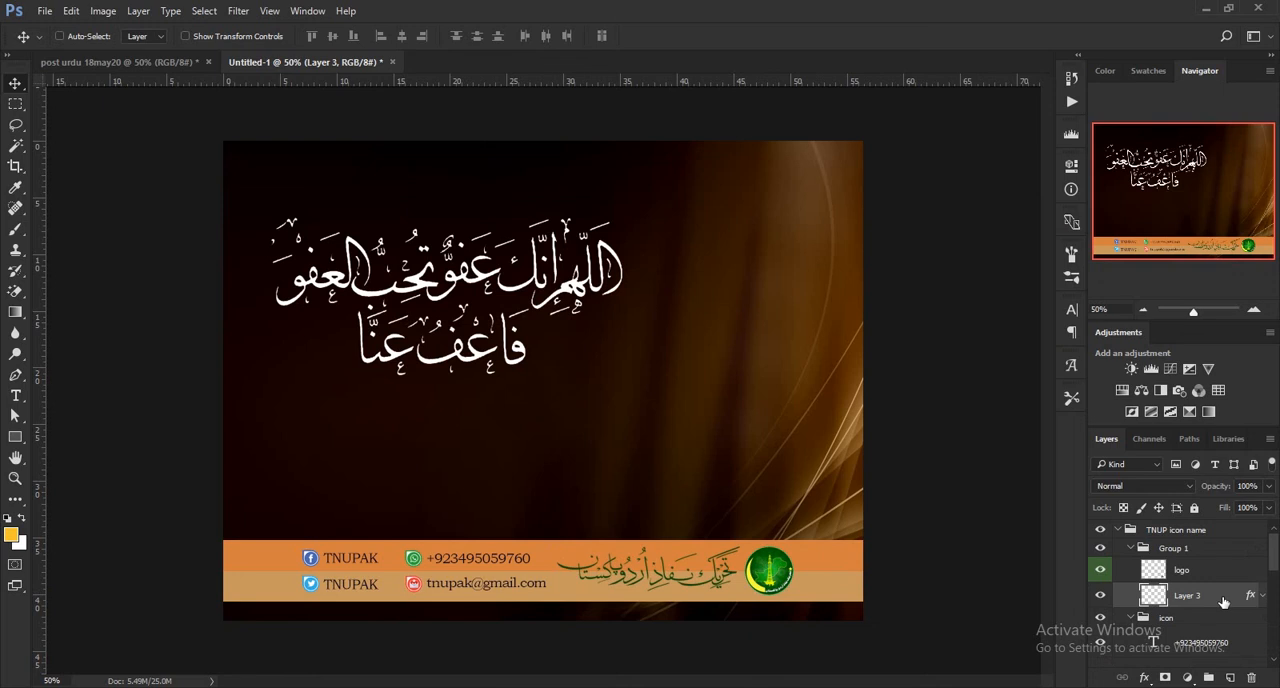
pyautogui.doubleClick(1200, 592)
pyautogui.click(345, 327)
pyautogui.click(345, 327)
pyautogui.click(363, 328)
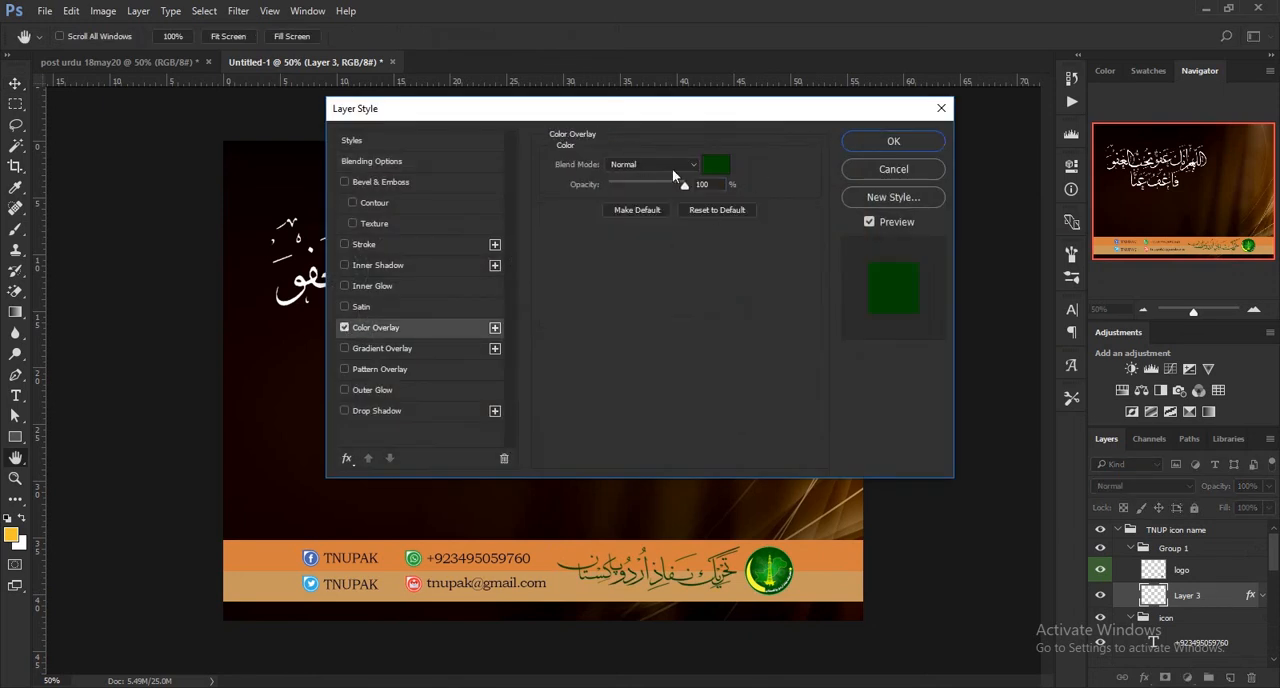
pyautogui.click(716, 164)
pyautogui.click(265, 343)
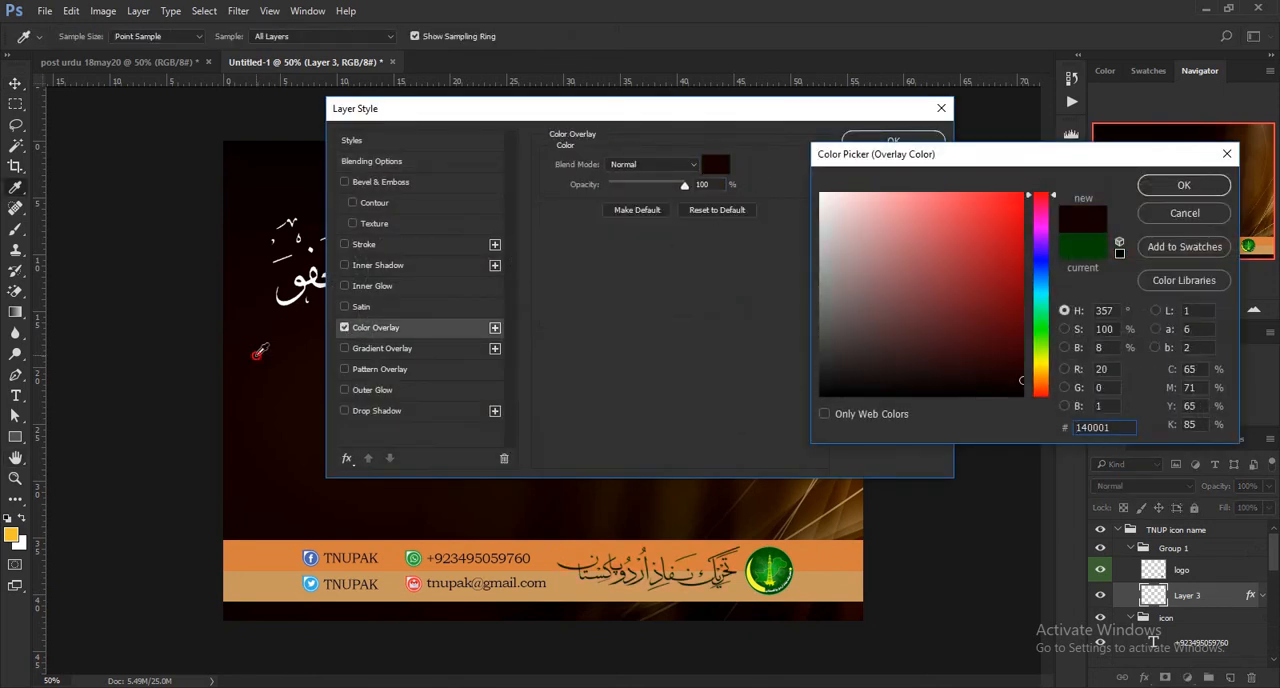
pyautogui.click(1184, 185)
# Try a 1 px centred stroke in dark colour 150000 on the banner's Urdu lettering.
pyautogui.click(346, 245)
pyautogui.click(363, 245)
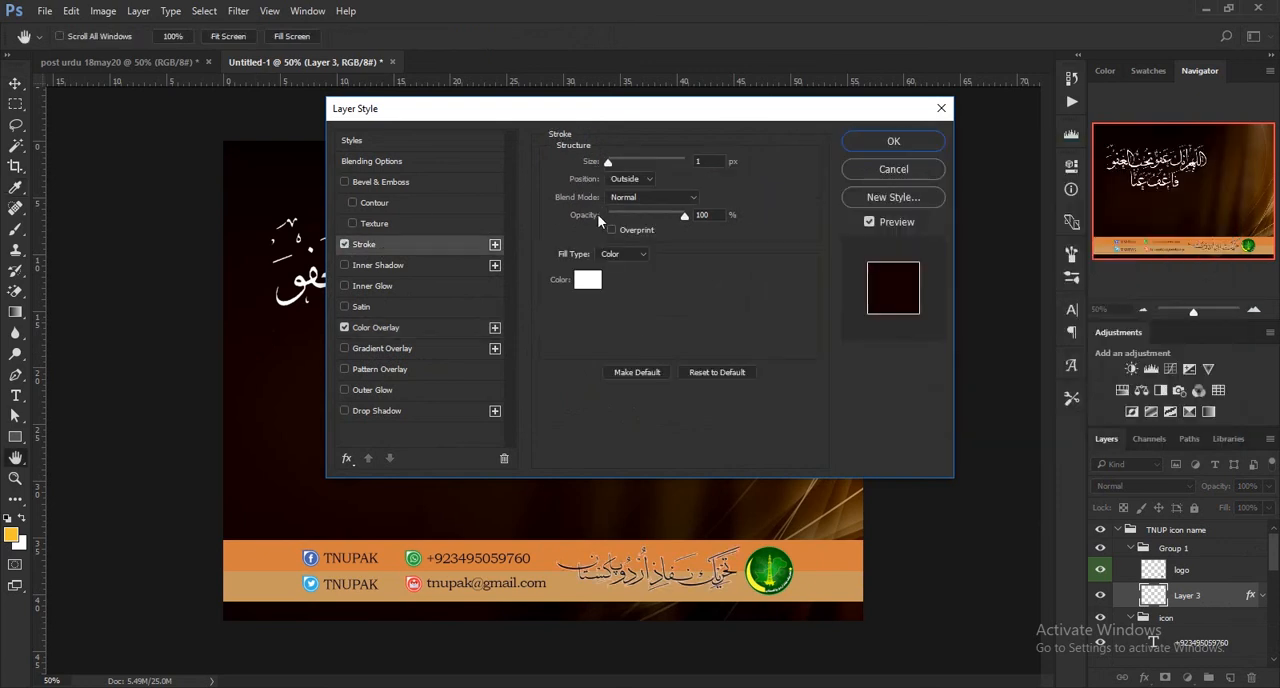
pyautogui.click(586, 280)
pyautogui.click(284, 354)
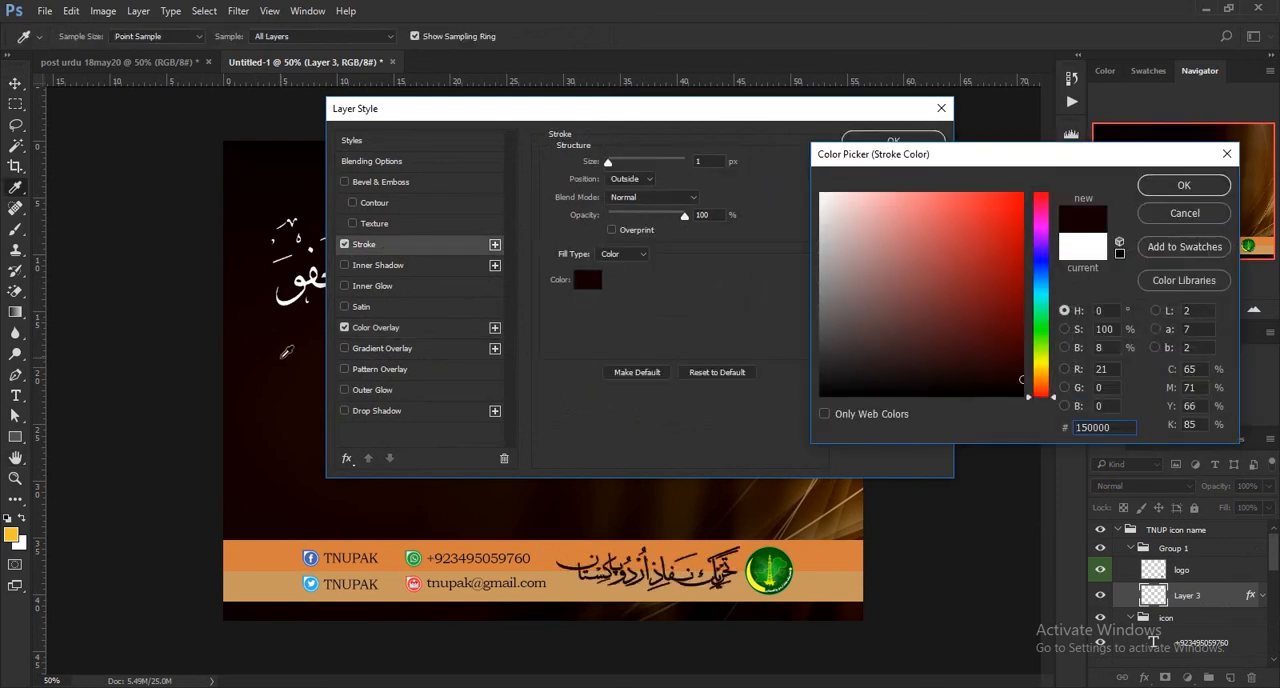
pyautogui.click(1180, 195)
pyautogui.click(650, 180)
pyautogui.click(636, 204)
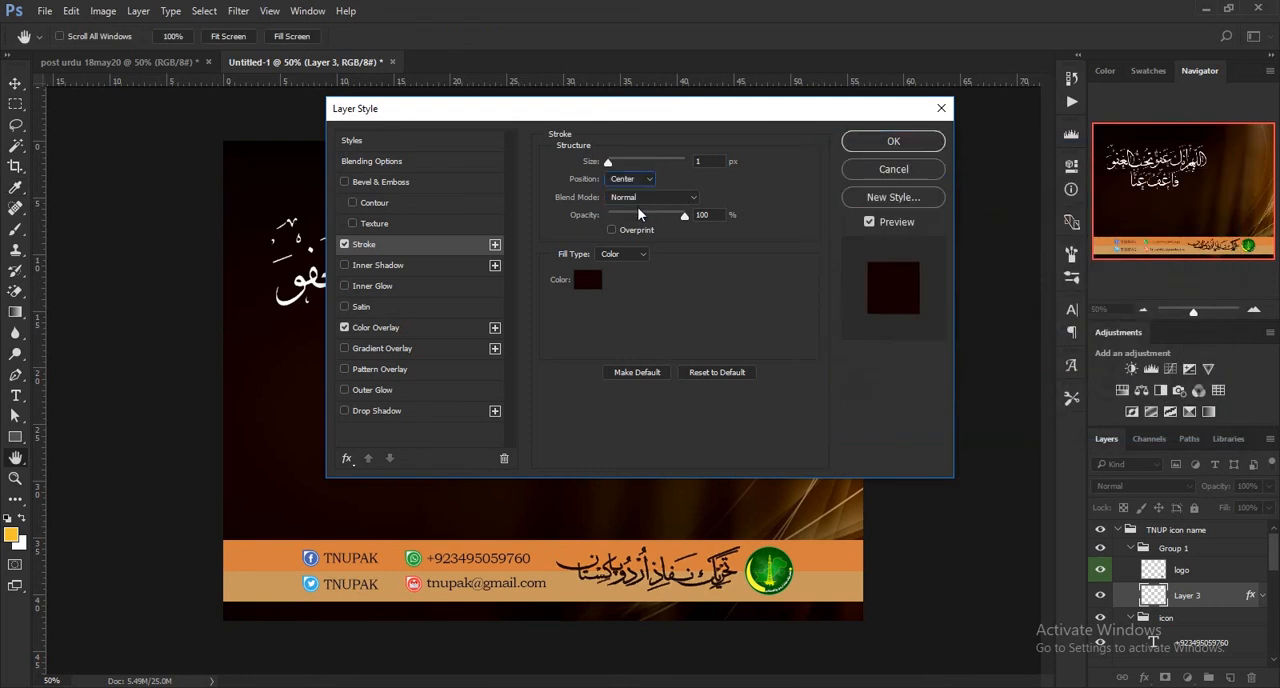
pyautogui.click(345, 245)
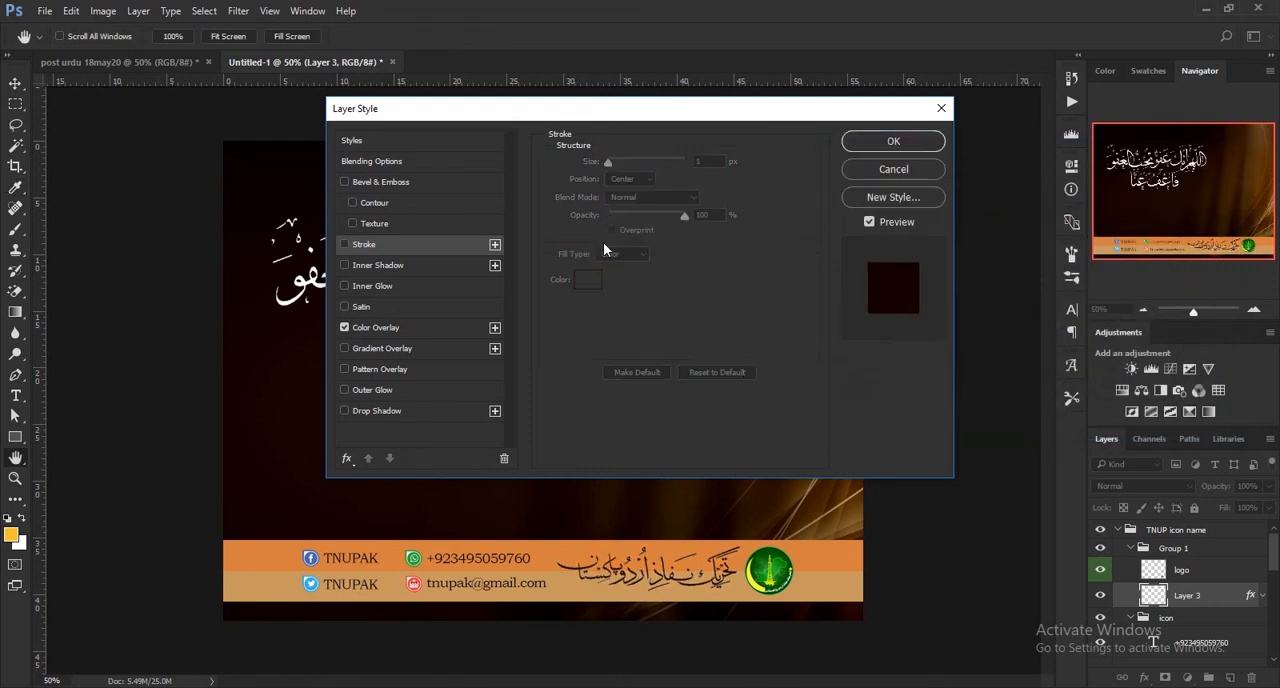
# Apply the lettering's layer style and move the white calligraphy down towards the contact banner.
pyautogui.click(882, 141)
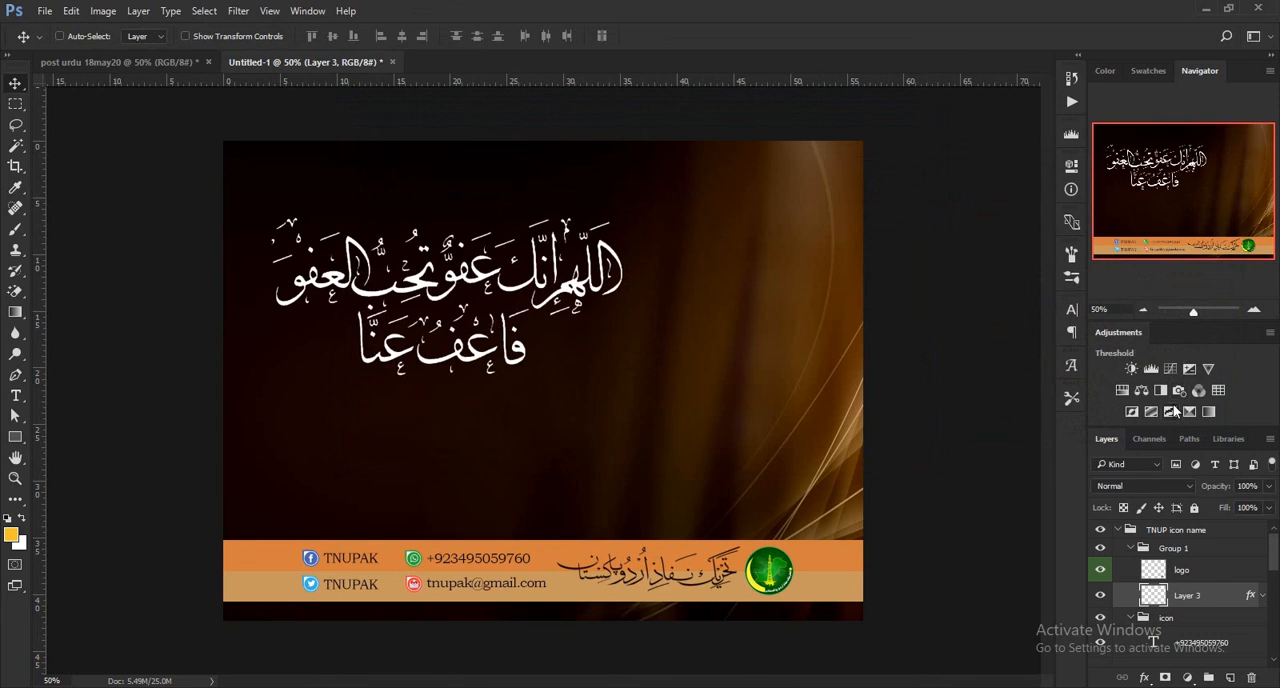
pyautogui.click(1119, 531)
pyautogui.keyDown('ctrl'); pyautogui.click(521, 362); pyautogui.keyUp('ctrl')
pyautogui.moveTo(521, 364); pyautogui.dragTo(528, 444)
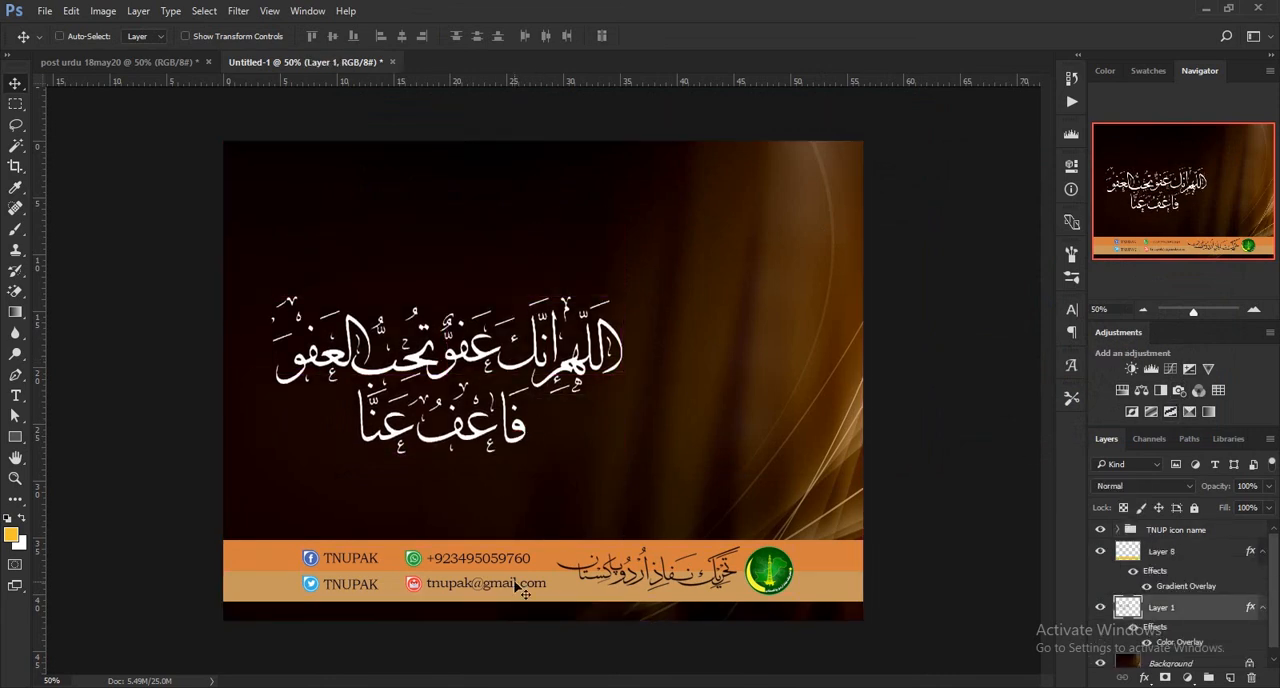
pyautogui.press('ctrl')
# Add the pasted heading text "ليلة القدر دعا" above the calligraphy.
pyautogui.click(15, 395)
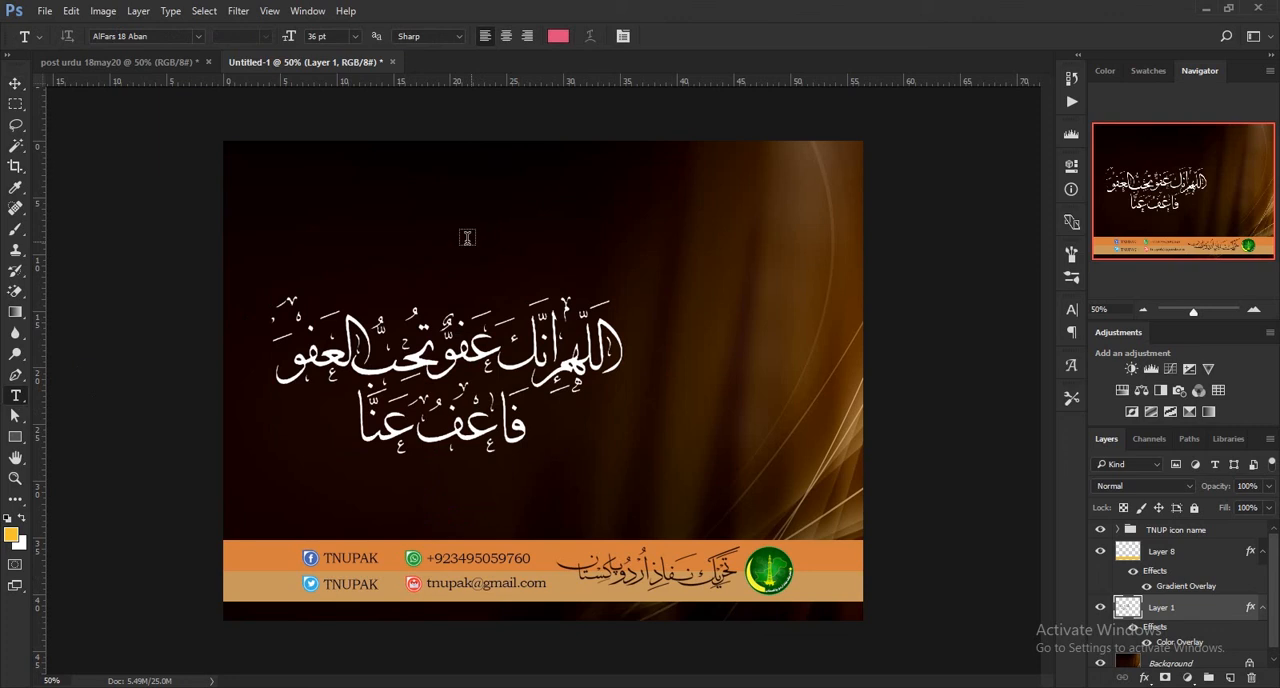
pyautogui.click(469, 239)
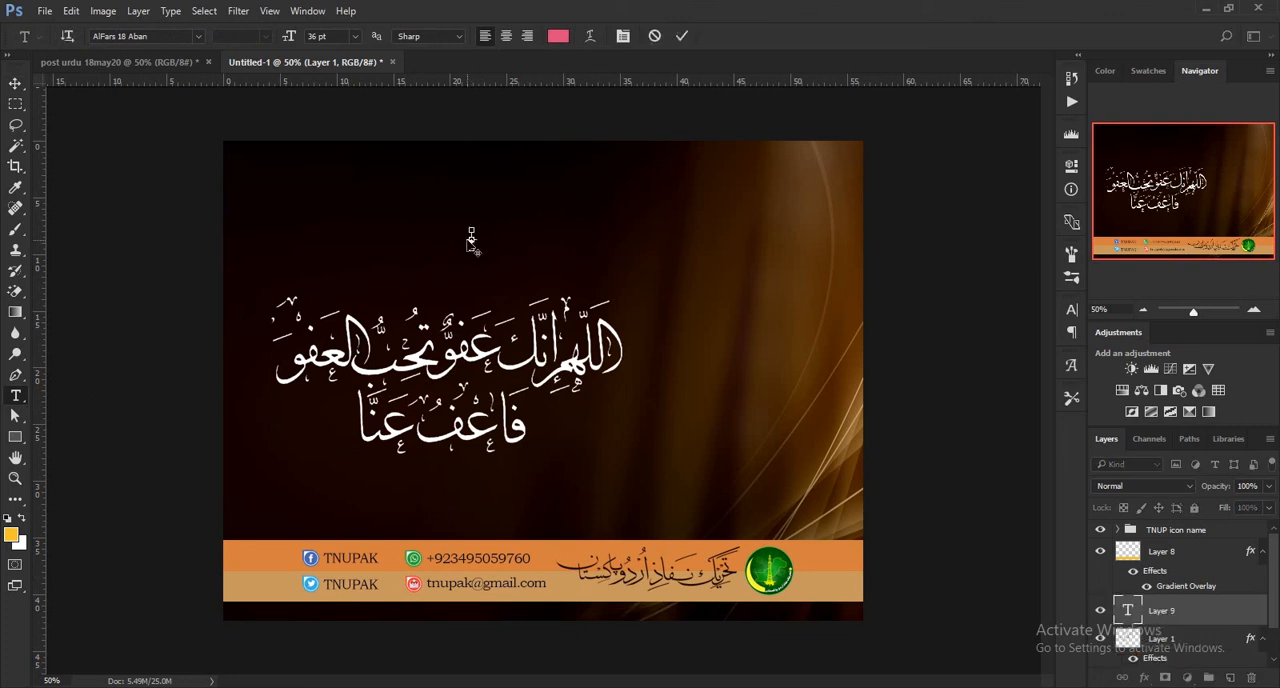
pyautogui.write('لیلۃ القدر دعا')
pyautogui.click(681, 41)
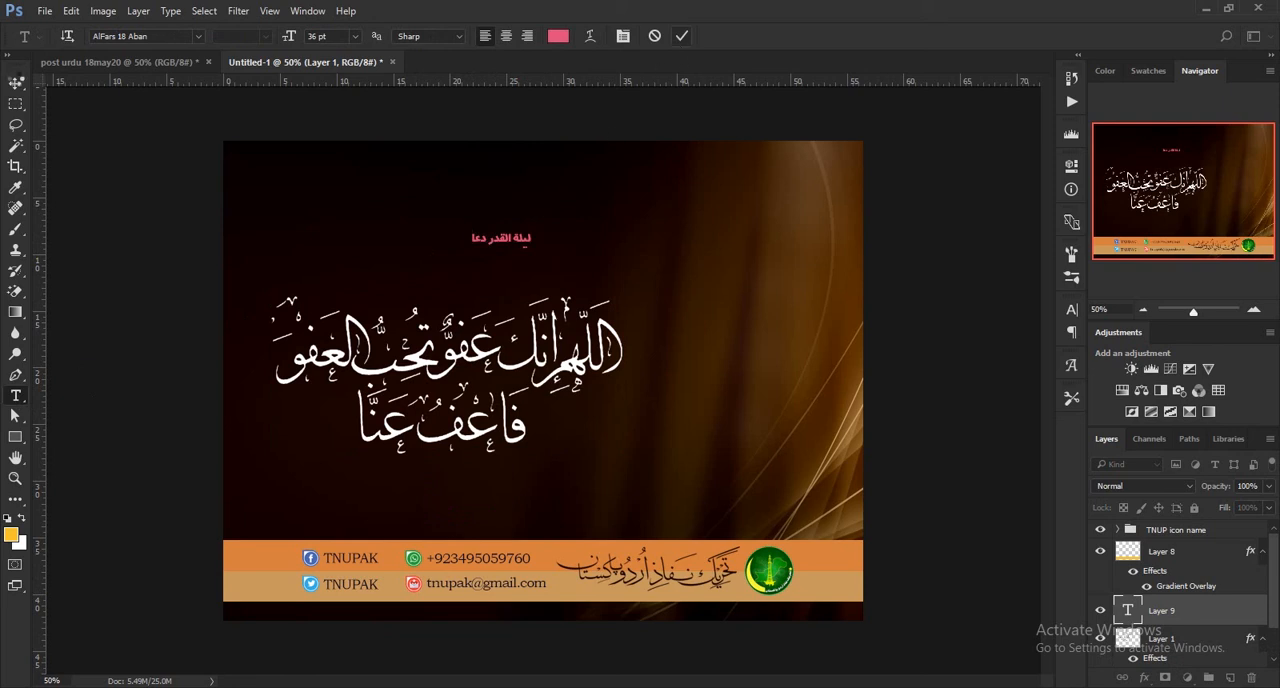
# Enlarge the heading to about 401% and position it above the calligraphy.
pyautogui.press('v')
pyautogui.moveTo(484, 258); pyautogui.dragTo(548, 191)
pyautogui.hotkey('ctrl', 't')
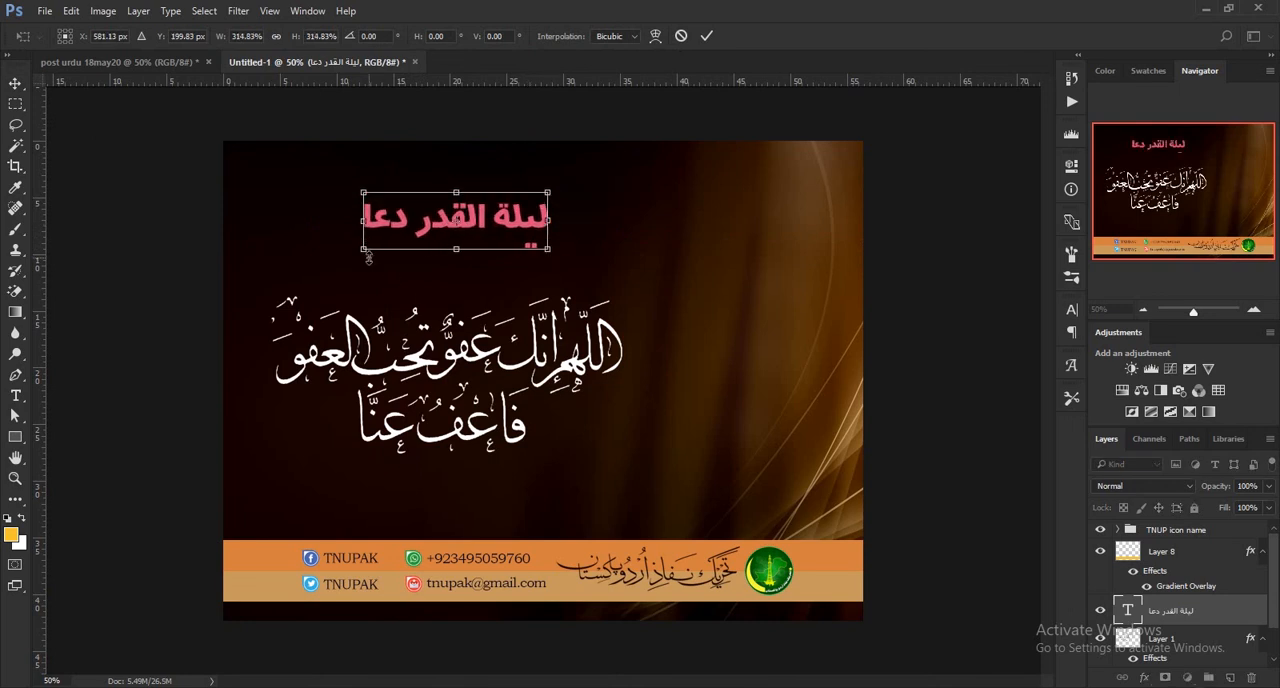
pyautogui.moveTo(339, 265); pyautogui.dragTo(326, 261)
pyautogui.moveTo(553, 268); pyautogui.dragTo(566, 264)
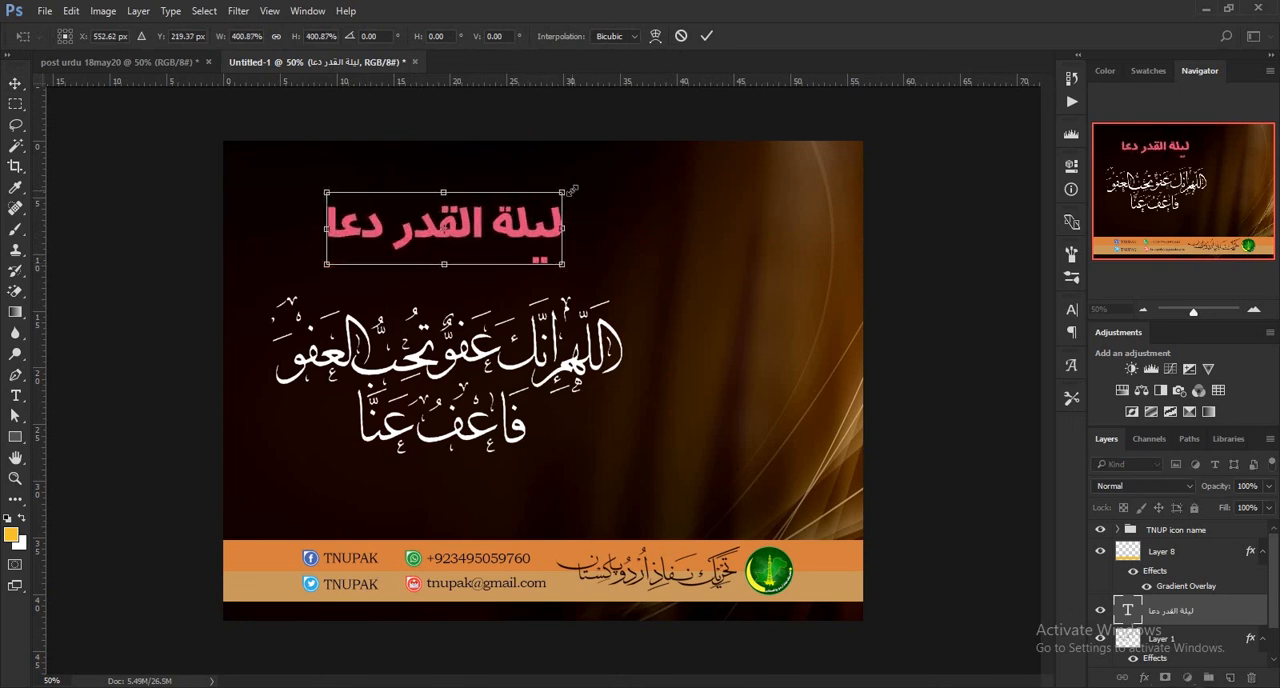
pyautogui.click(706, 36)
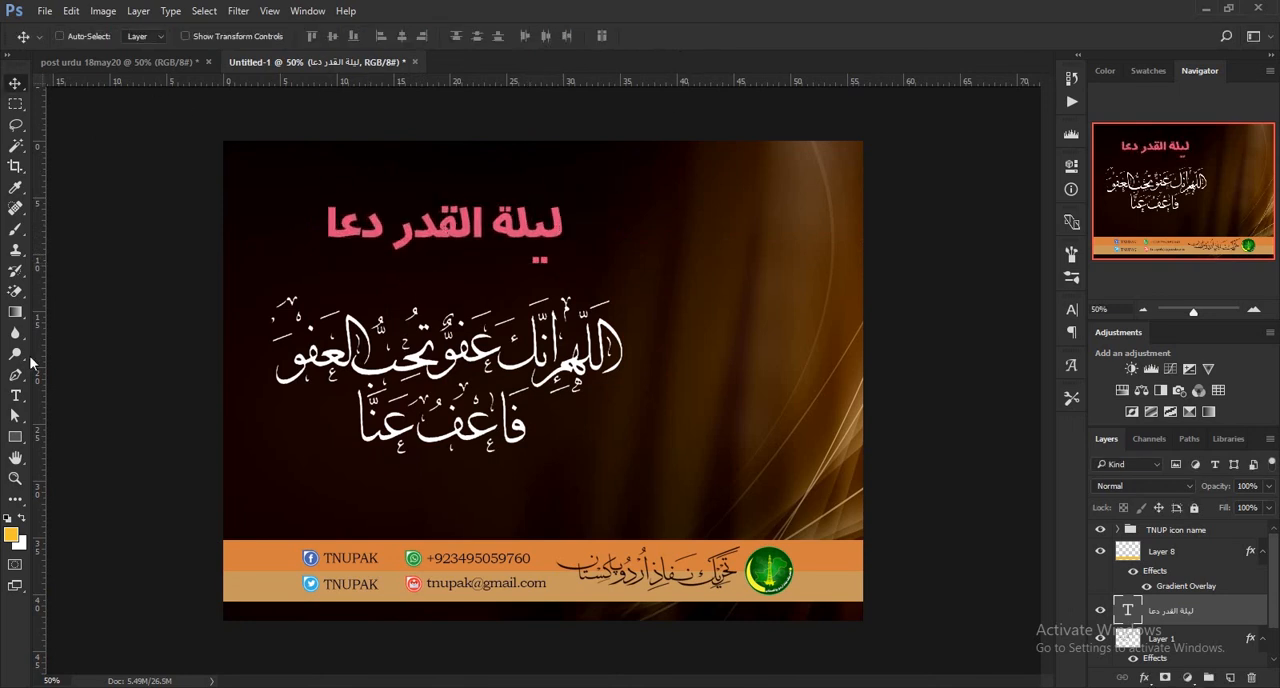
# Change the heading's font to AlQalam Miki.
pyautogui.click(18, 395)
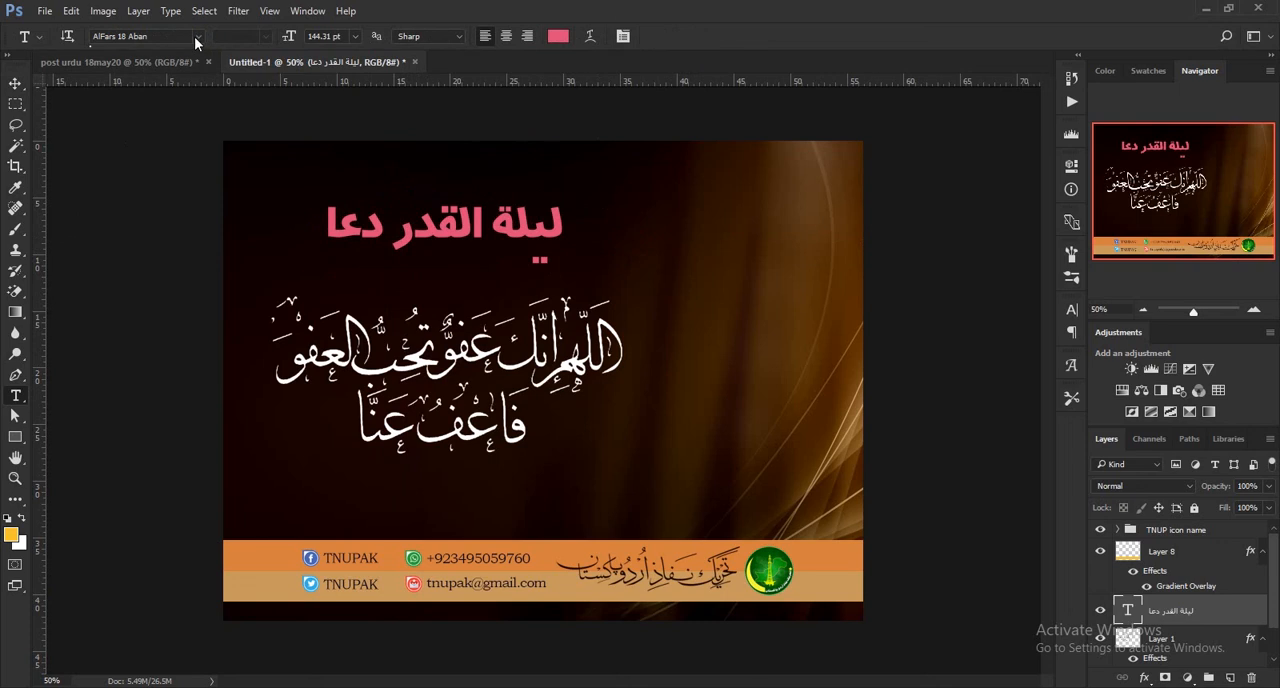
pyautogui.click(198, 37)
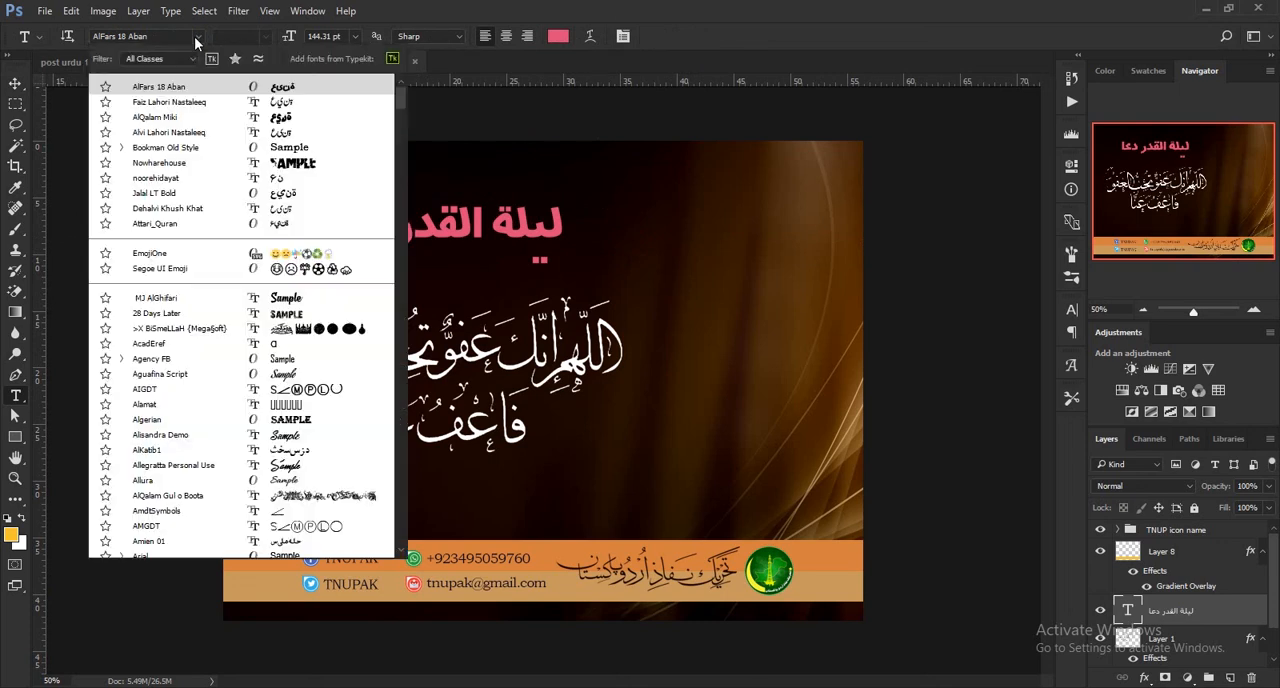
pyautogui.click(198, 117)
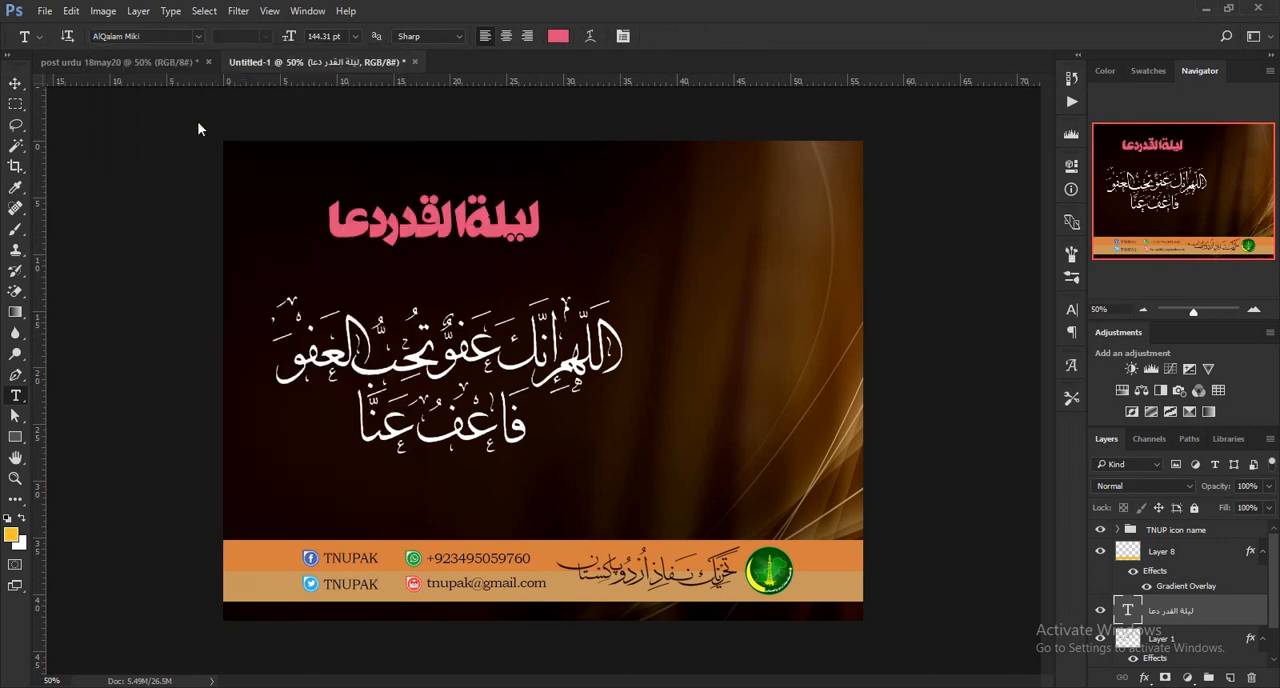
# Recolour the heading text with the brown-gold 7b5727 sampled from the background's light streaks.
pyautogui.click(558, 38)
pyautogui.click(851, 519)
pyautogui.click(850, 521)
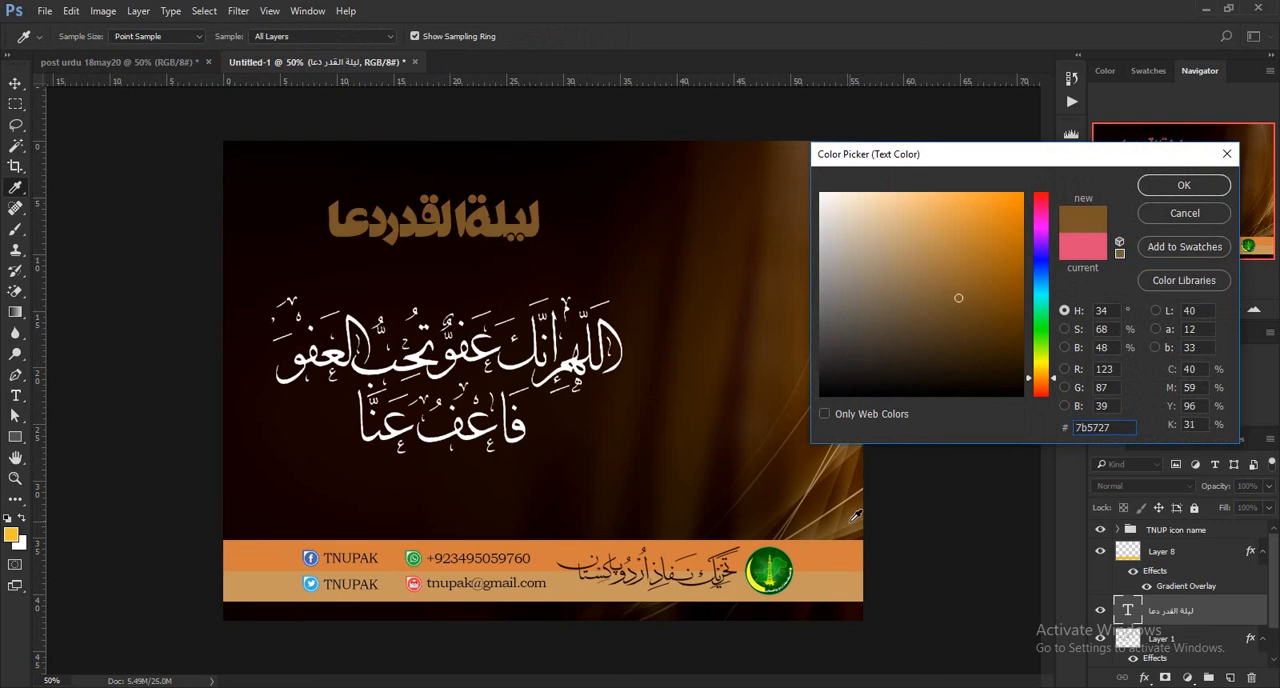
pyautogui.click(1163, 189)
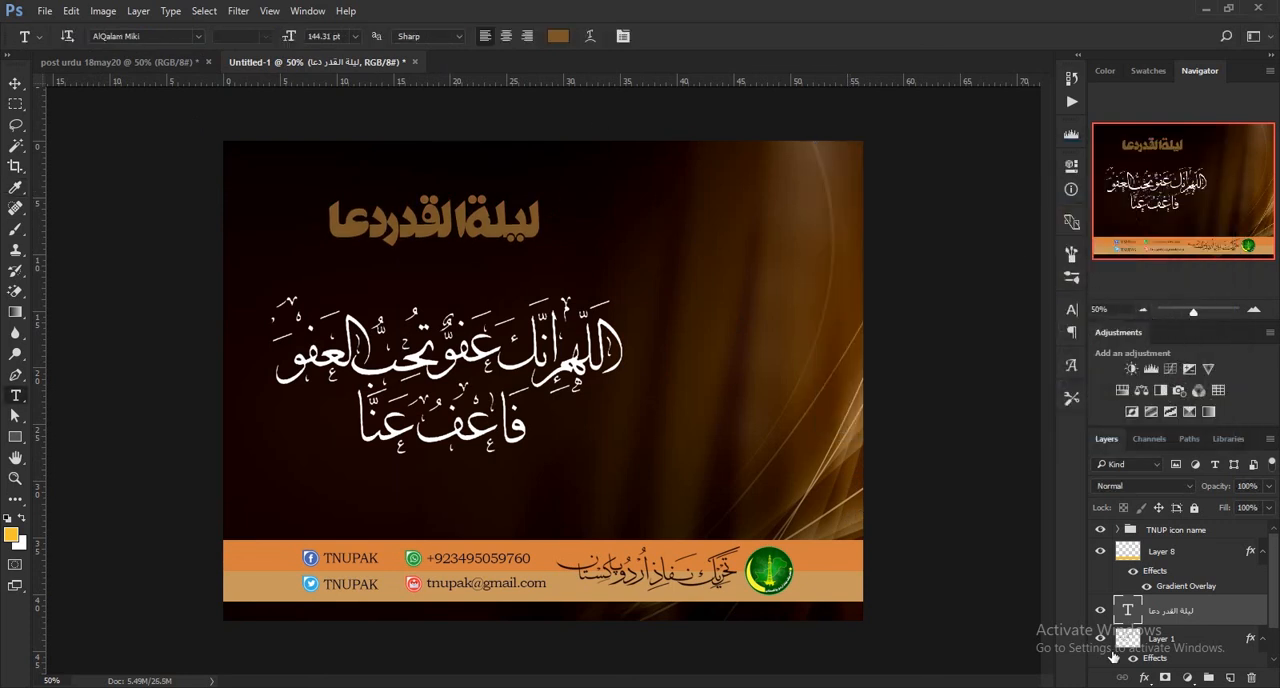
# Select the heading and calligraphy layers together and centre the heading horizontally over the calligraphy.
pyautogui.scroll(-1, 1098, 655)
pyautogui.click(15, 84)
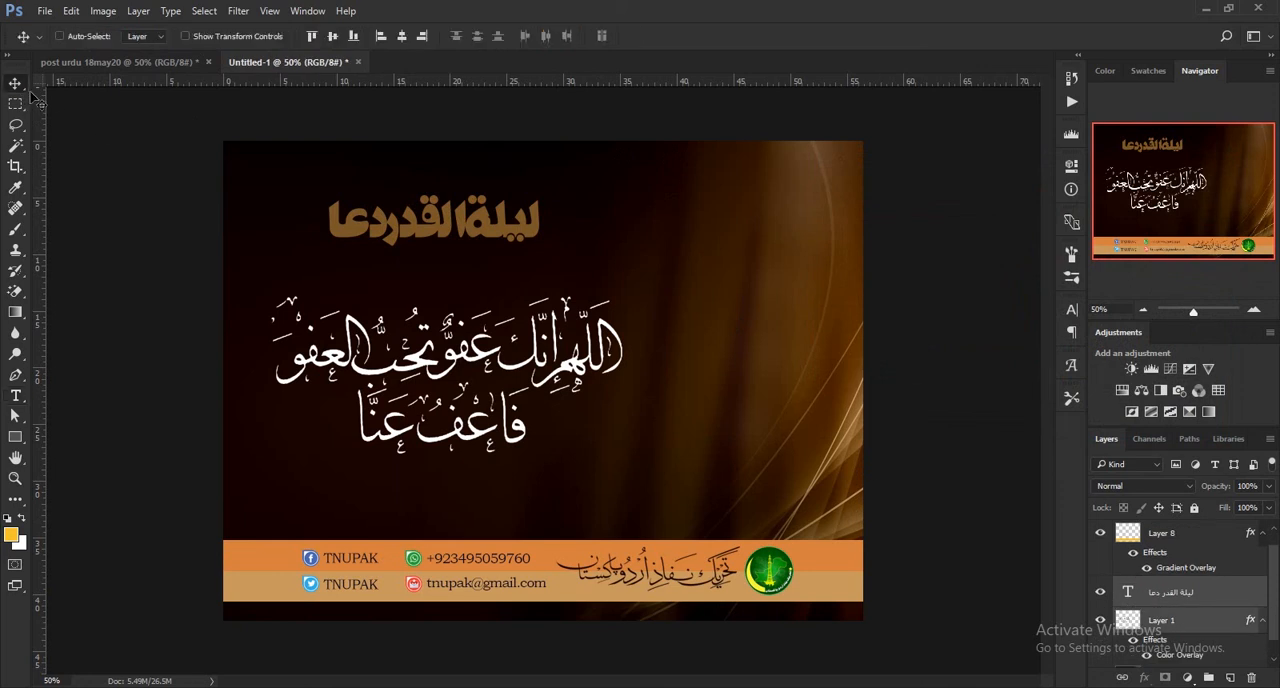
pyautogui.moveTo(444, 238); pyautogui.dragTo(442, 235)
# Save a copy of the poster to the Desktop in JPEG format under the file name "po".
pyautogui.click(48, 11)
pyautogui.click(105, 190)
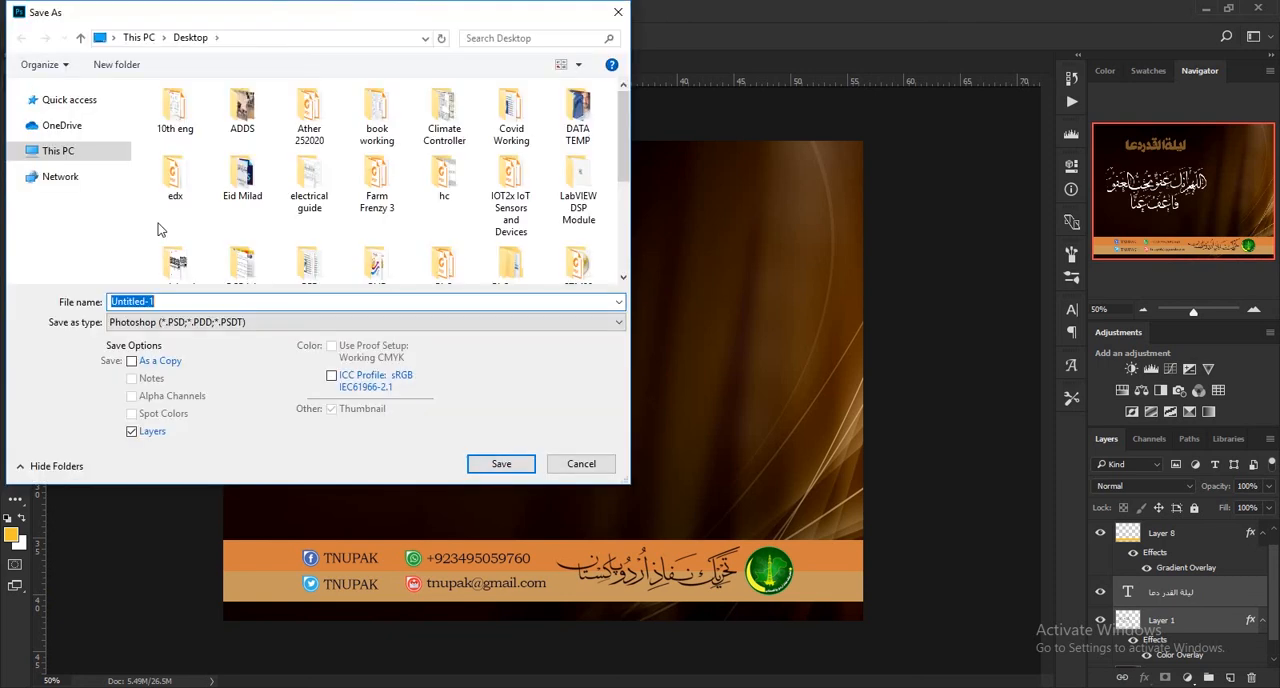
pyautogui.click(200, 322)
pyautogui.click(245, 434)
pyautogui.doubleClick(117, 301)
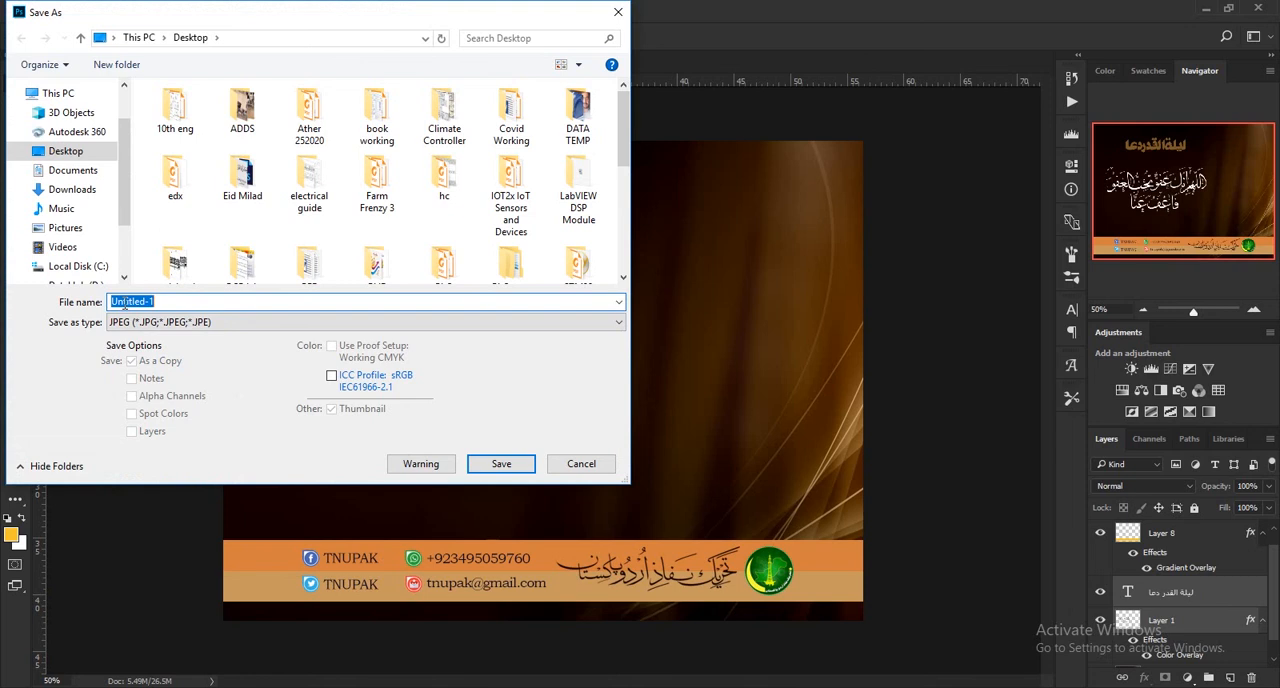
pyautogui.write('post')
pyautogui.press('Return')
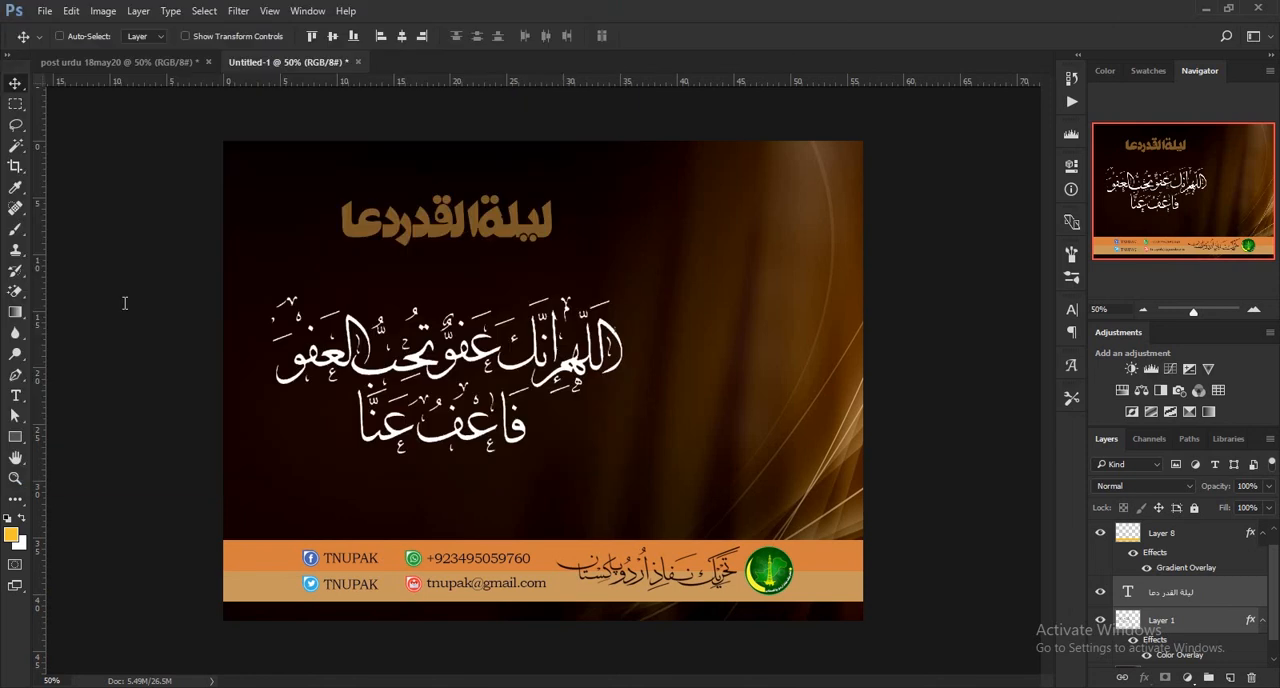